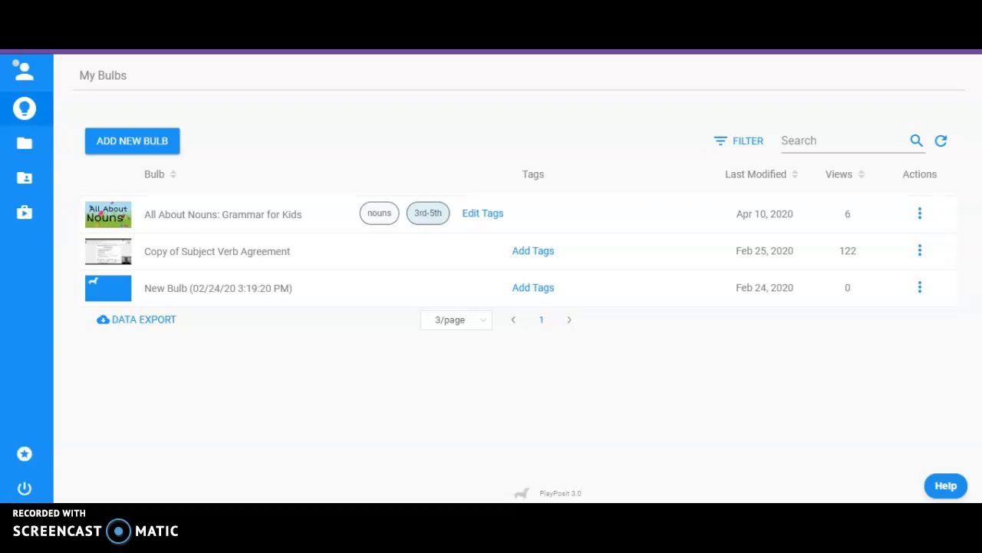
- View the account subscription and storage details in the user profile, and close the profile
{"action": "left_click", "coordinate": [42, 71]}
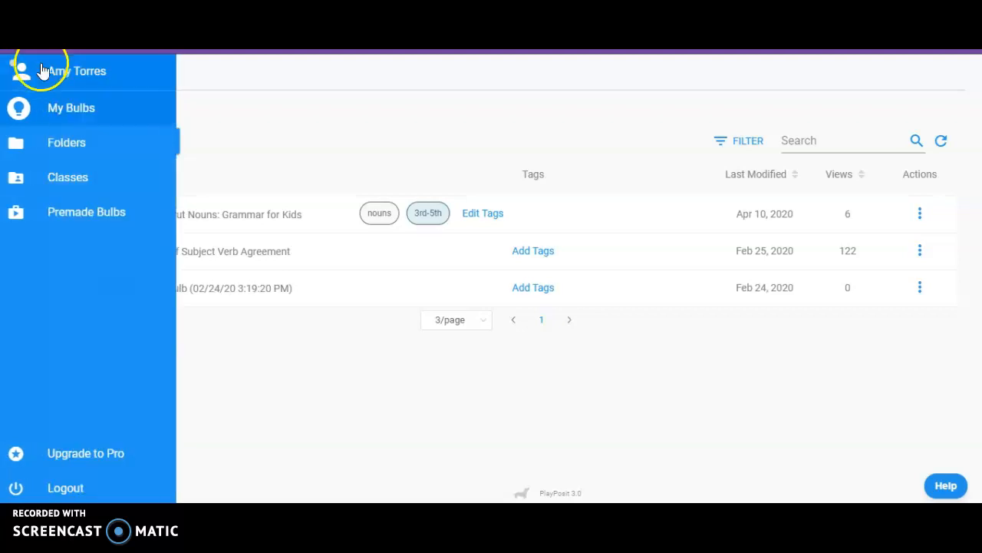
{"action": "left_click", "coordinate": [20, 75]}
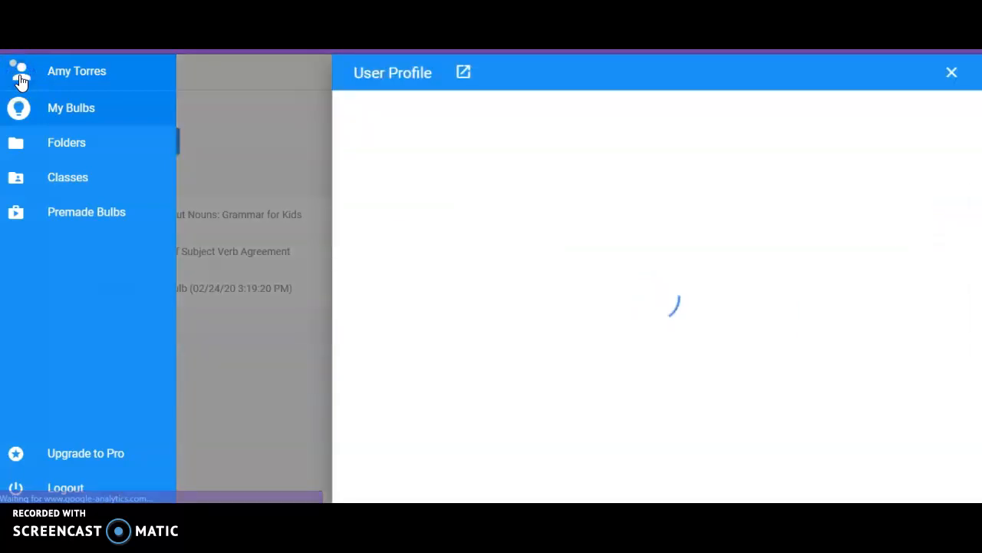
{"action": "left_click", "coordinate": [175, 127]}
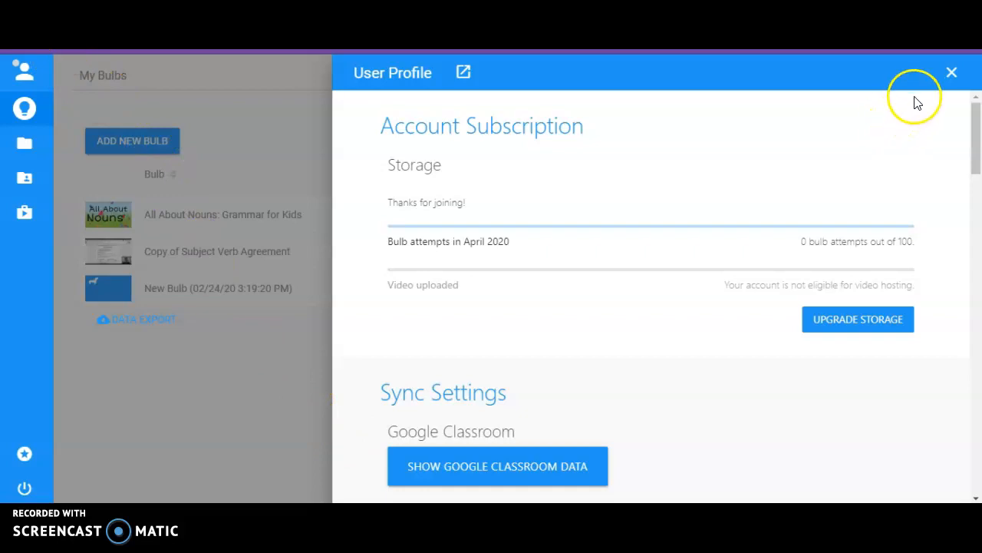
{"action": "left_click", "coordinate": [952, 73]}
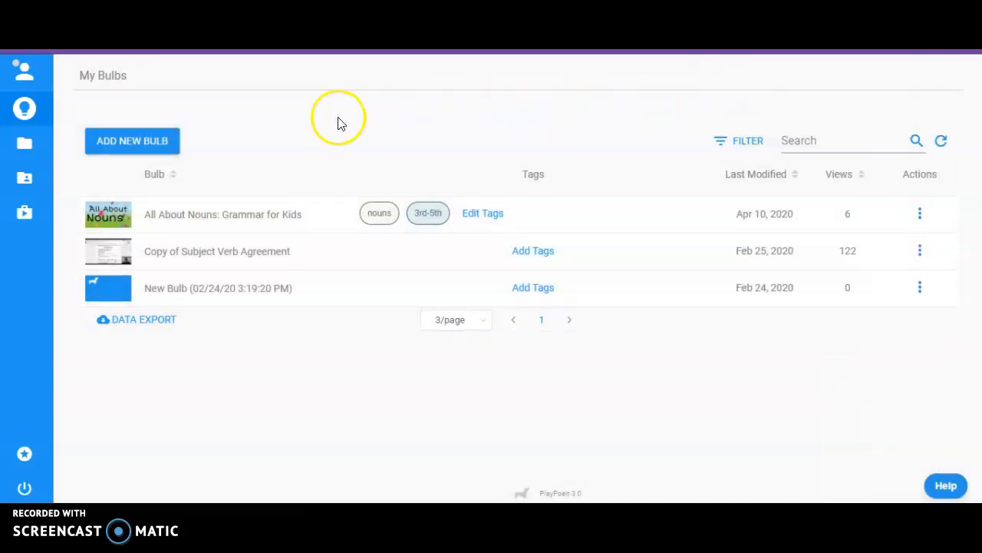
{"action": "mouse_move", "coordinate": [17, 107]}
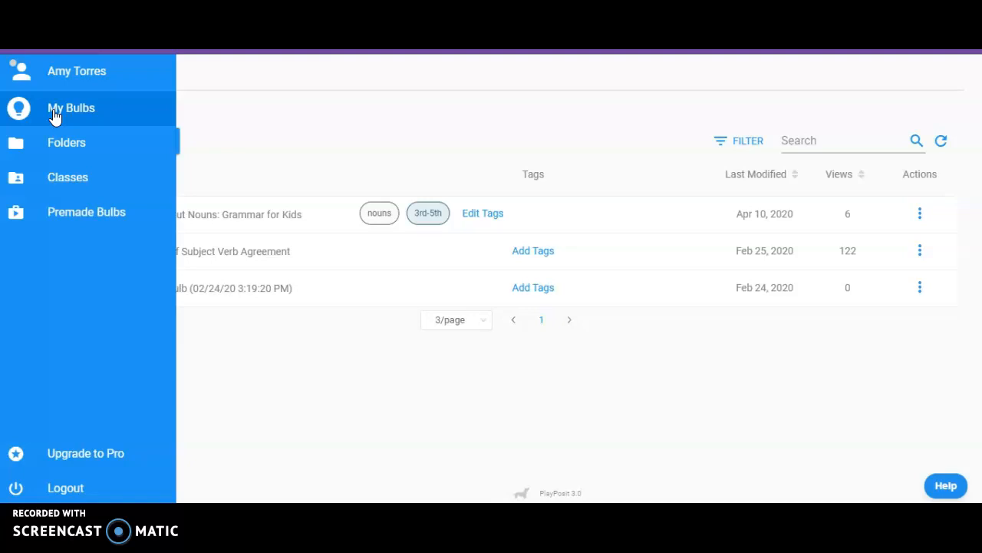
{"action": "left_click", "coordinate": [53, 115]}
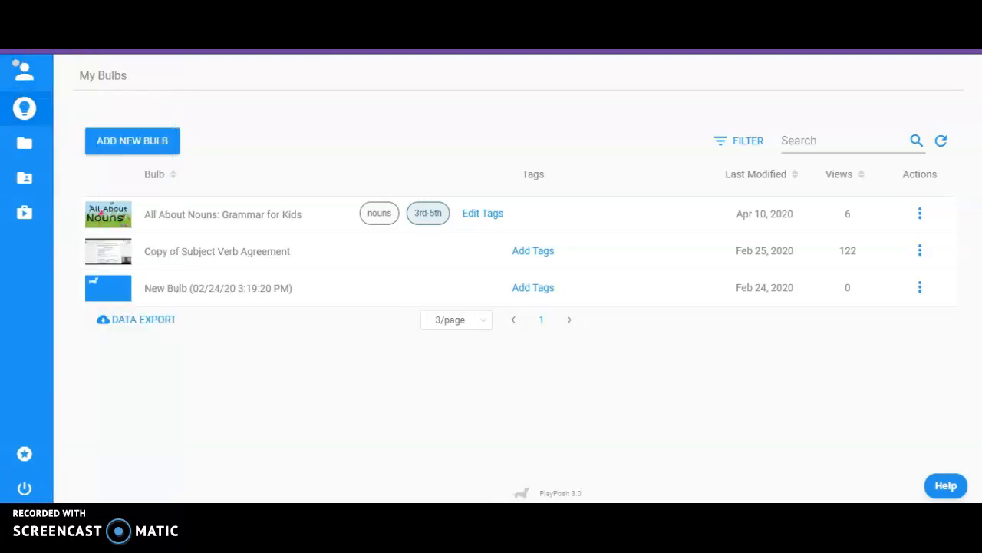
{"action": "mouse_move", "coordinate": [26, 158]}
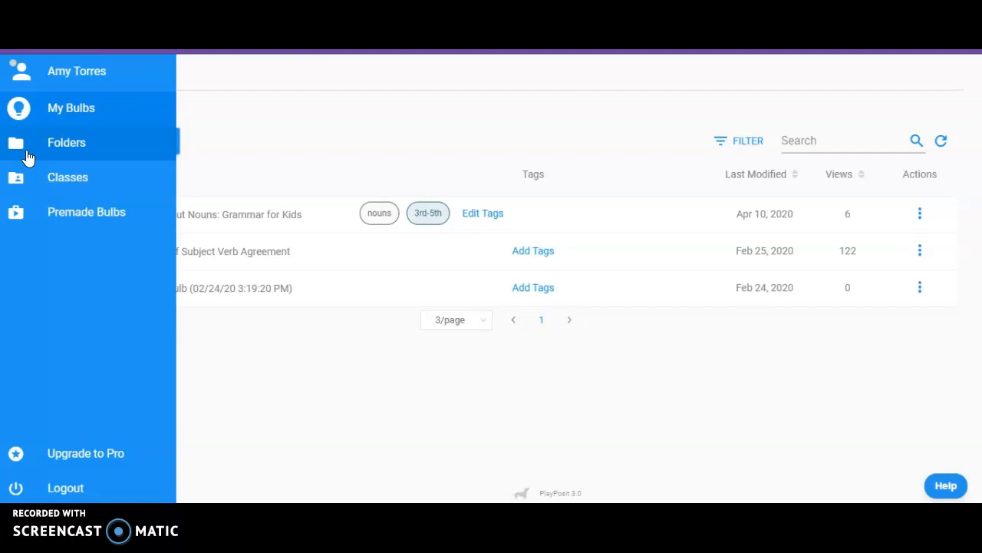
{"action": "left_click", "coordinate": [24, 144]}
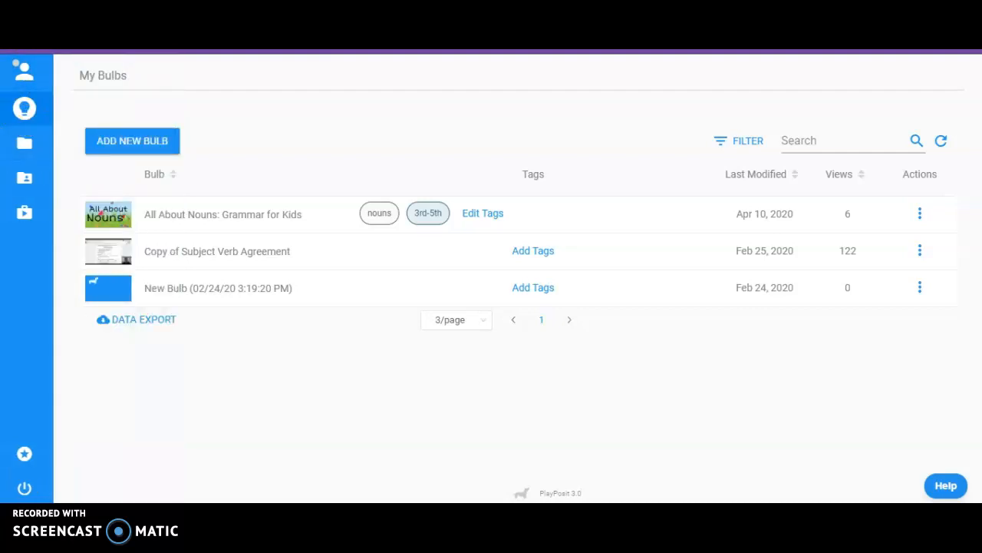
{"action": "left_click", "coordinate": [27, 186]}
{"action": "mouse_move", "coordinate": [27, 488]}
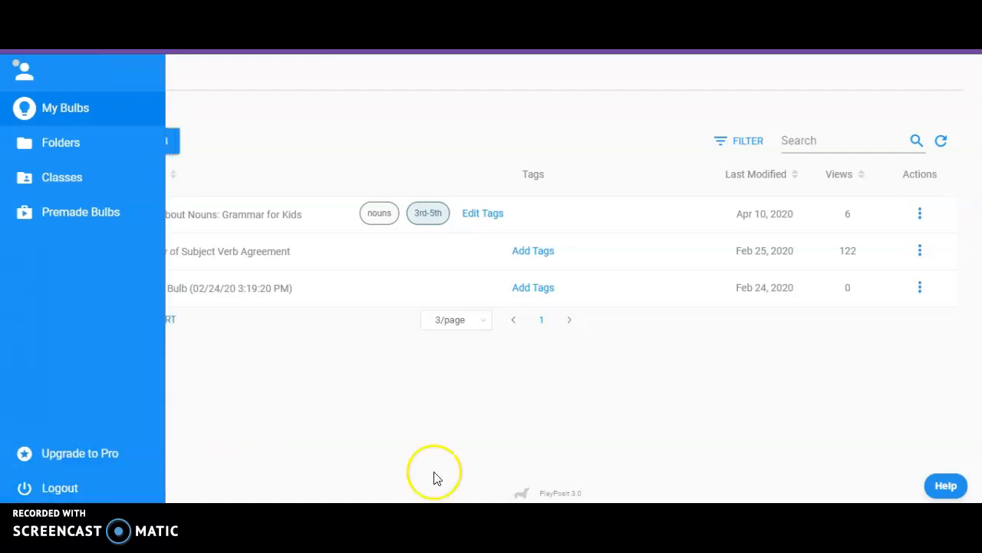
{"action": "left_click", "coordinate": [930, 494]}
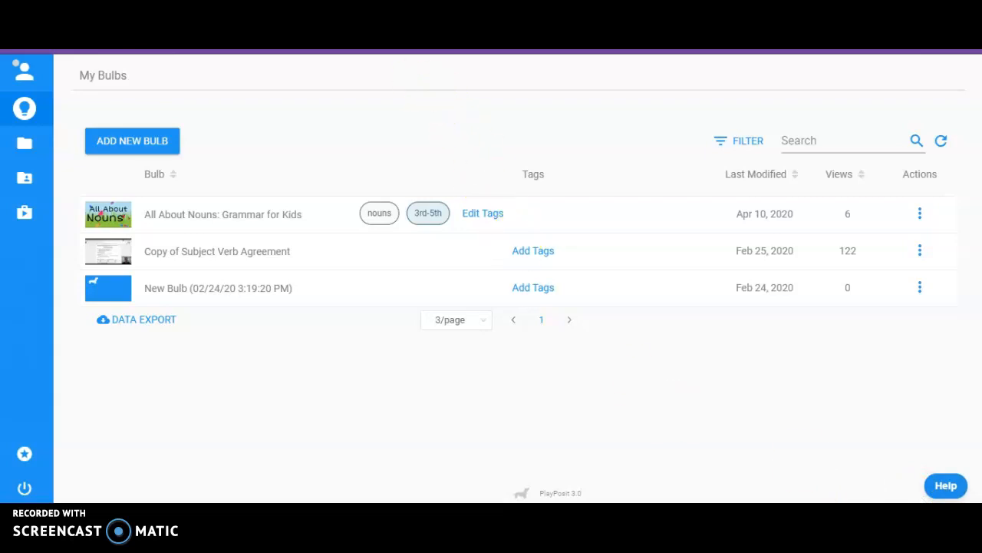
- Open the premade bulbs library across all of PlayPosit and enter the keyword "nouns" in its search filter
{"action": "left_click", "coordinate": [24, 219]}
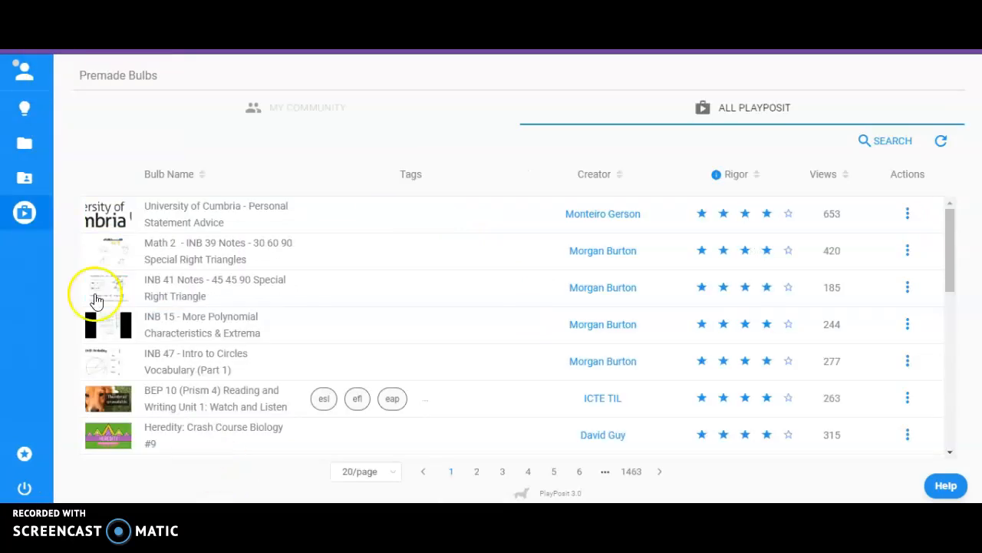
{"action": "mouse_move", "coordinate": [29, 222]}
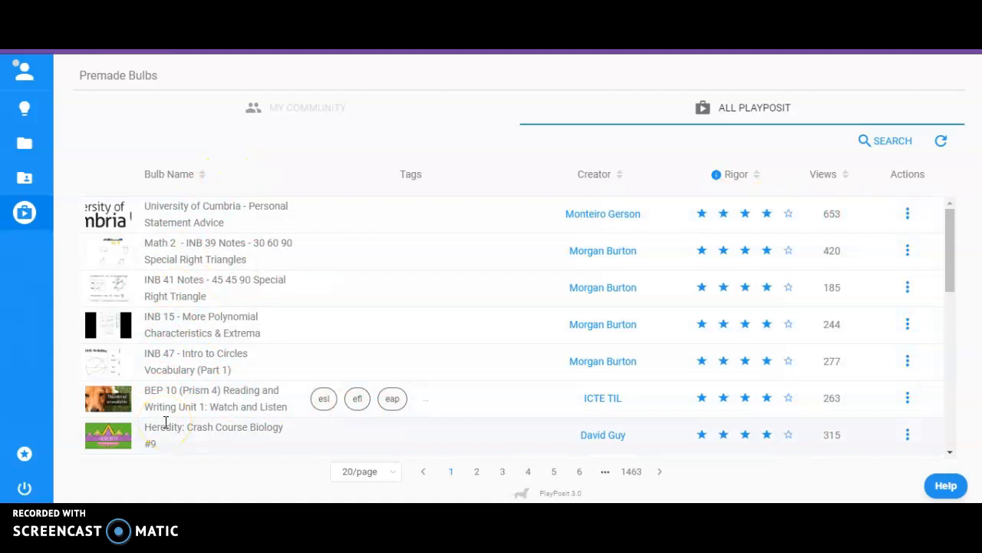
{"action": "left_click", "coordinate": [882, 144]}
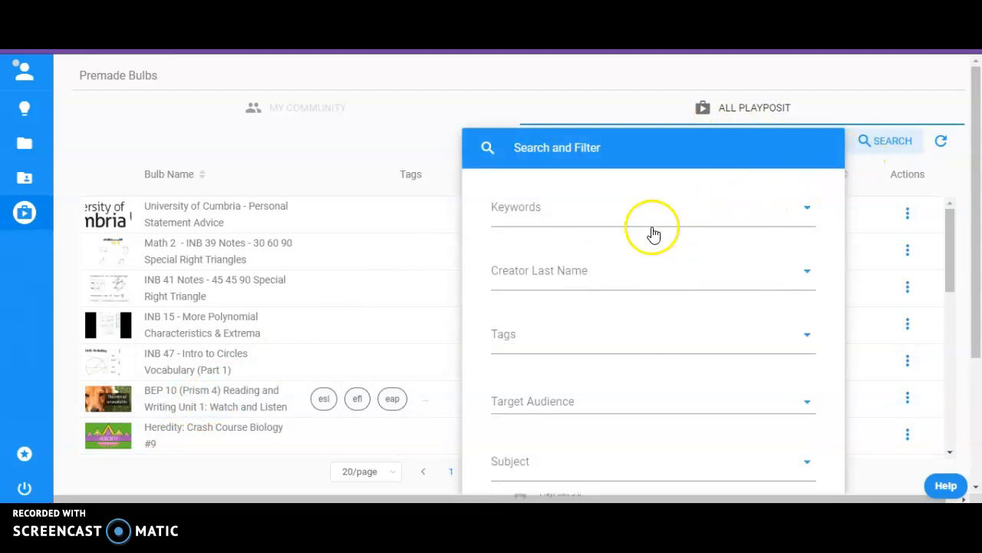
{"action": "left_click", "coordinate": [521, 213]}
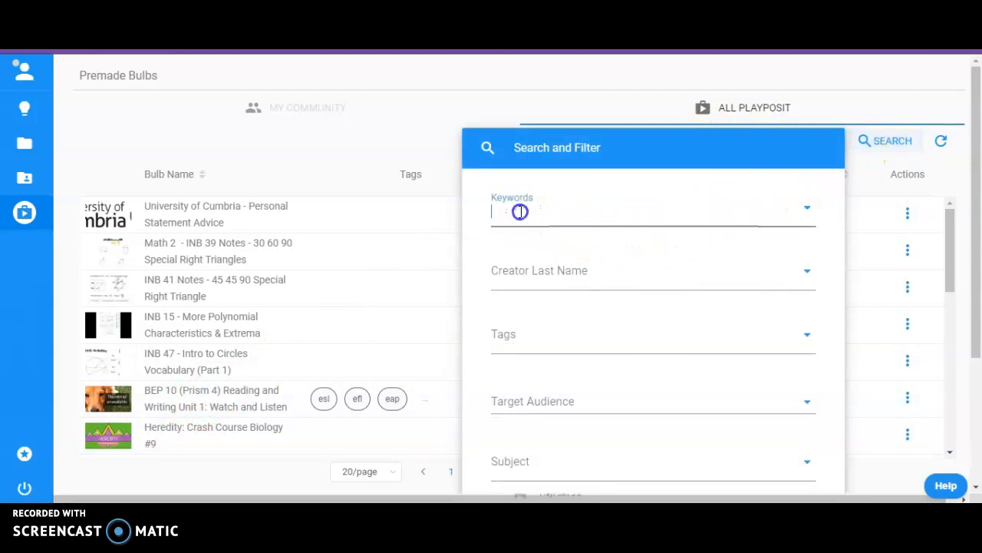
{"action": "type", "text": "no"}
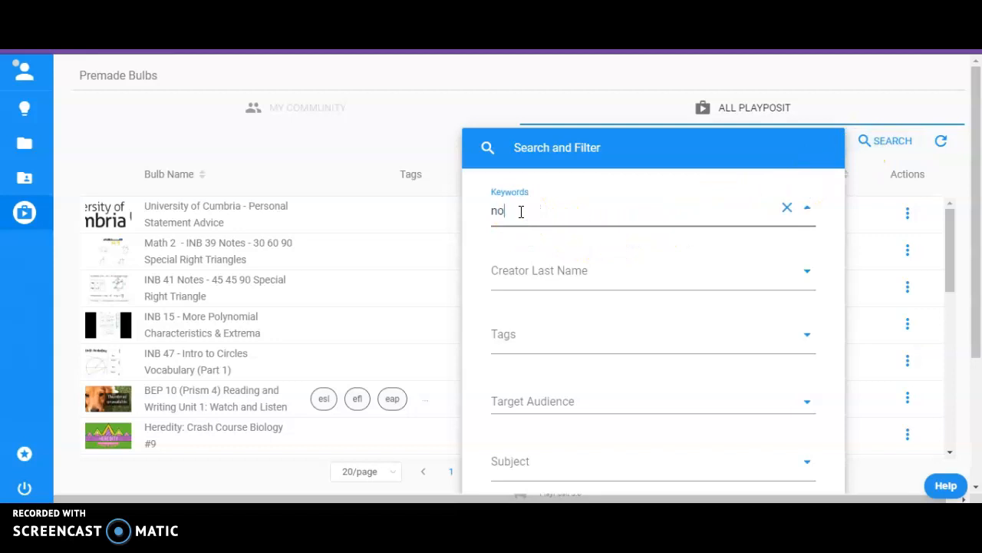
{"action": "type", "text": "uns"}
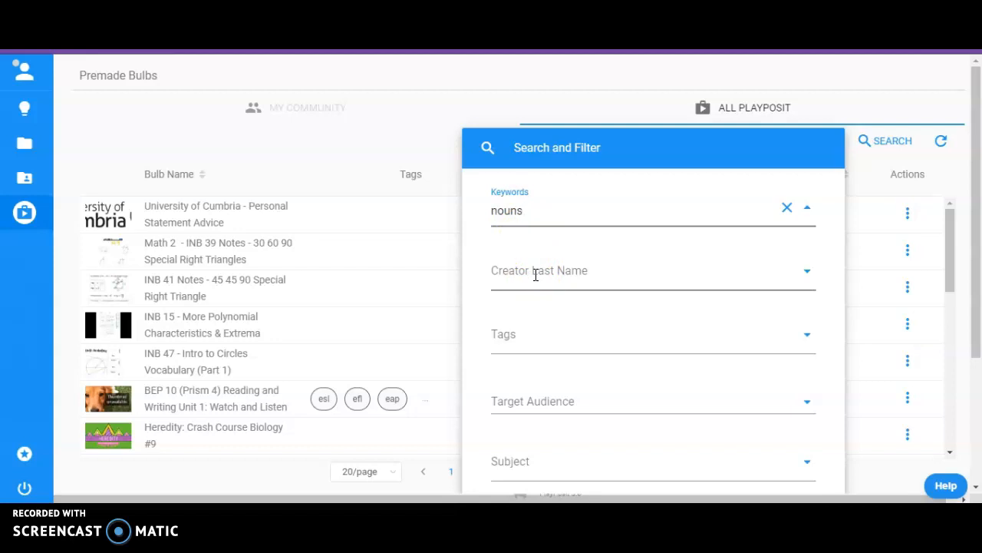
- Add the tag "english" to the premade bulbs search filter
{"action": "scroll", "coordinate": [536, 275], "scroll_direction": "down", "scroll_amount": 2}
{"action": "left_click", "coordinate": [519, 200]}
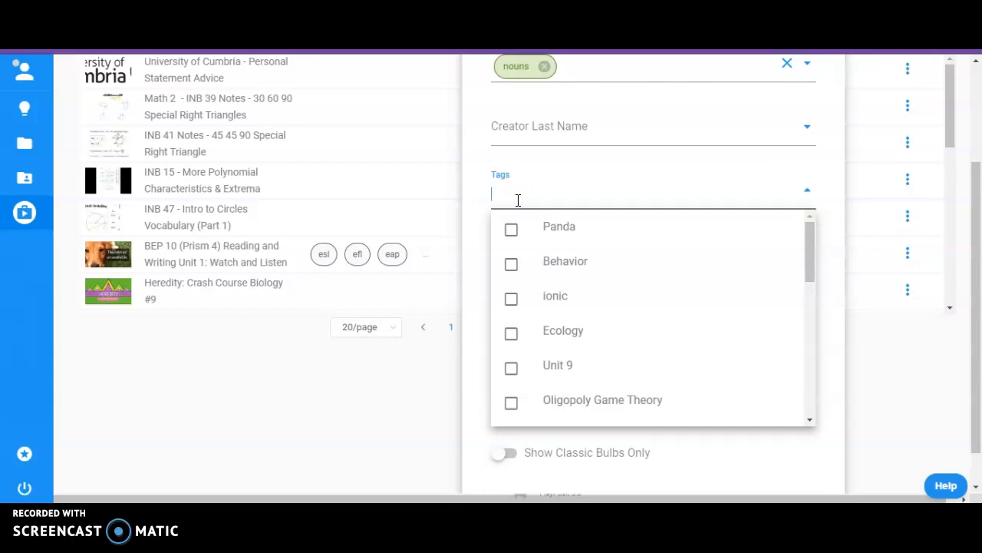
{"action": "scroll", "coordinate": [561, 286], "scroll_direction": "down", "scroll_amount": 3}
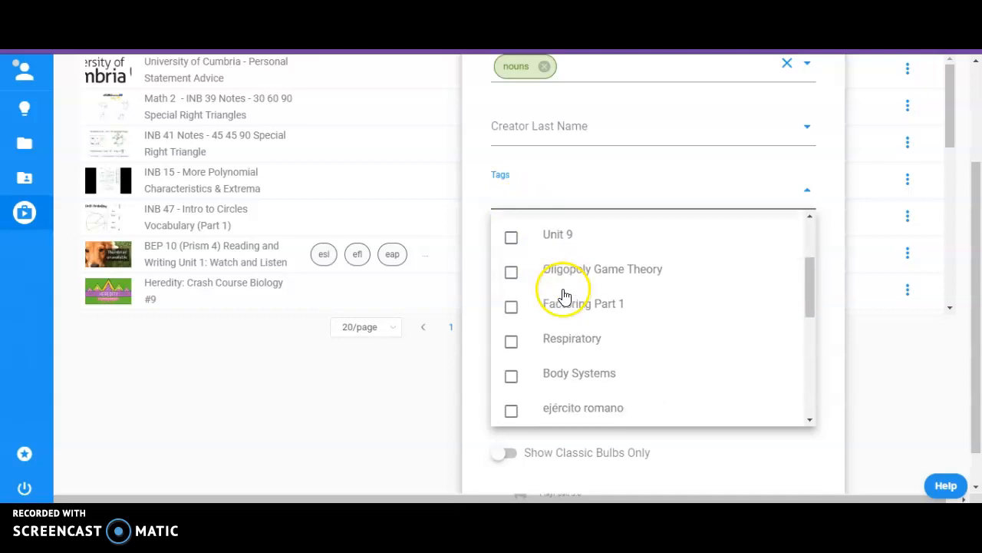
{"action": "scroll", "coordinate": [564, 295], "scroll_direction": "down", "scroll_amount": 4}
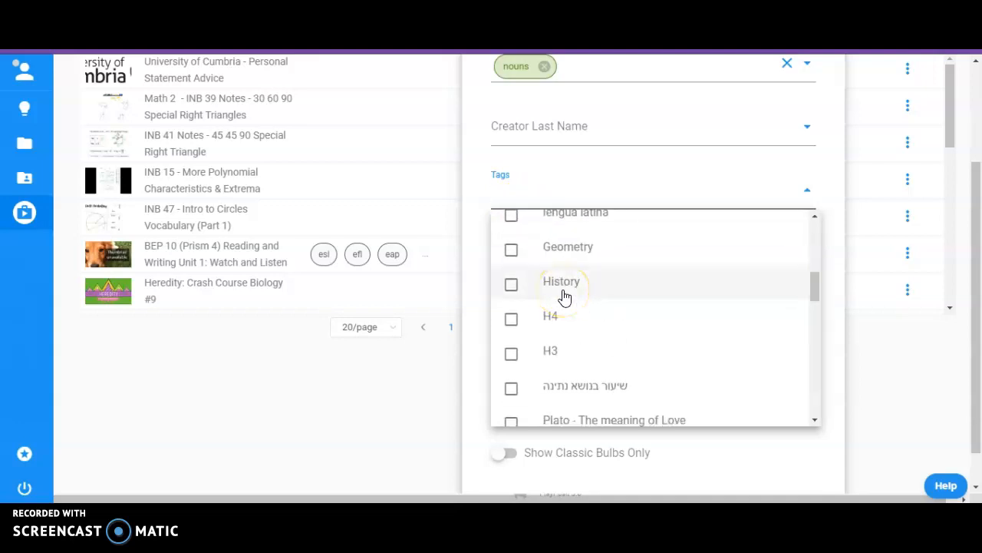
{"action": "scroll", "coordinate": [564, 296], "scroll_direction": "up", "scroll_amount": 2}
{"action": "scroll", "coordinate": [564, 295], "scroll_direction": "down", "scroll_amount": 2}
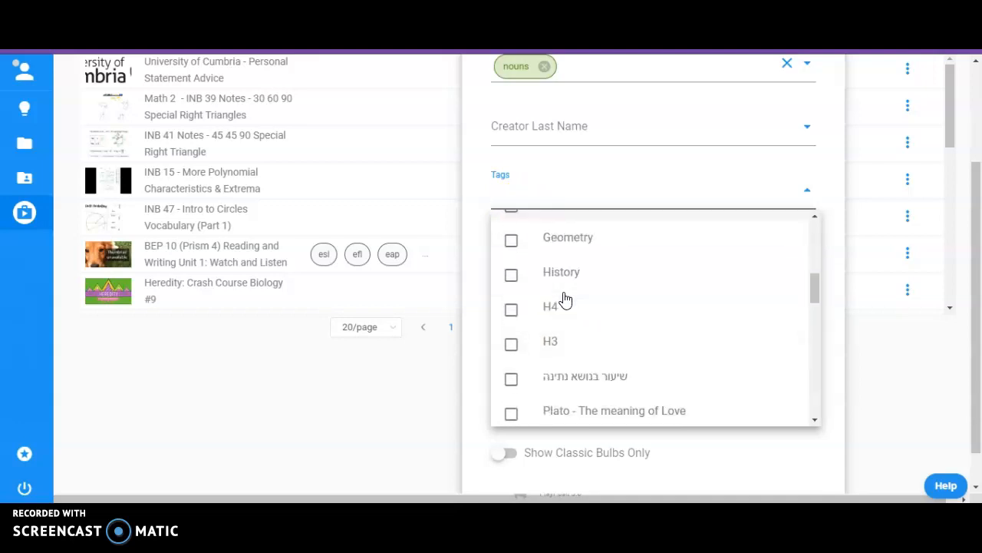
{"action": "scroll", "coordinate": [564, 297], "scroll_direction": "down", "scroll_amount": 2}
{"action": "left_click", "coordinate": [561, 276]}
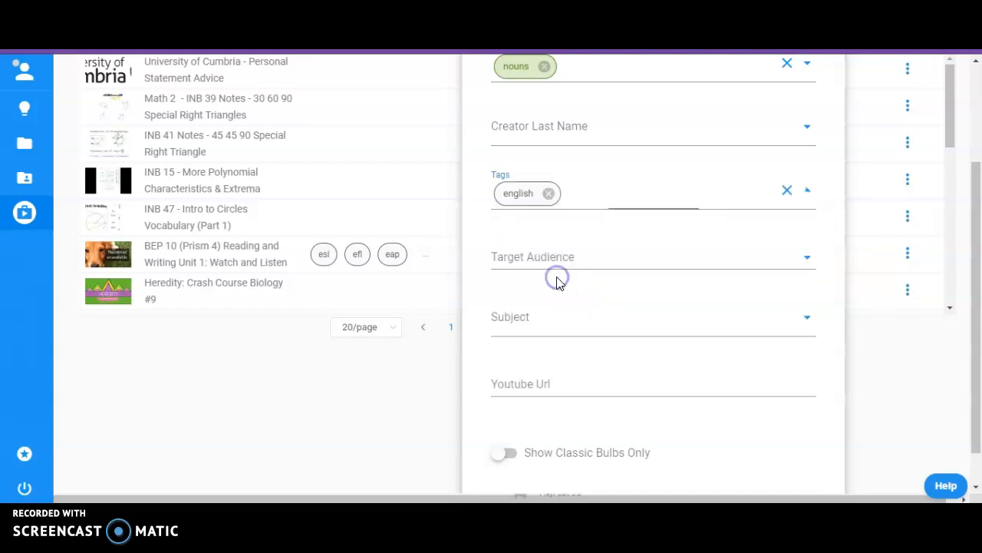
- Set the target audience to 3rd-5th and apply the filter to the premade bulbs
{"action": "left_click", "coordinate": [543, 254]}
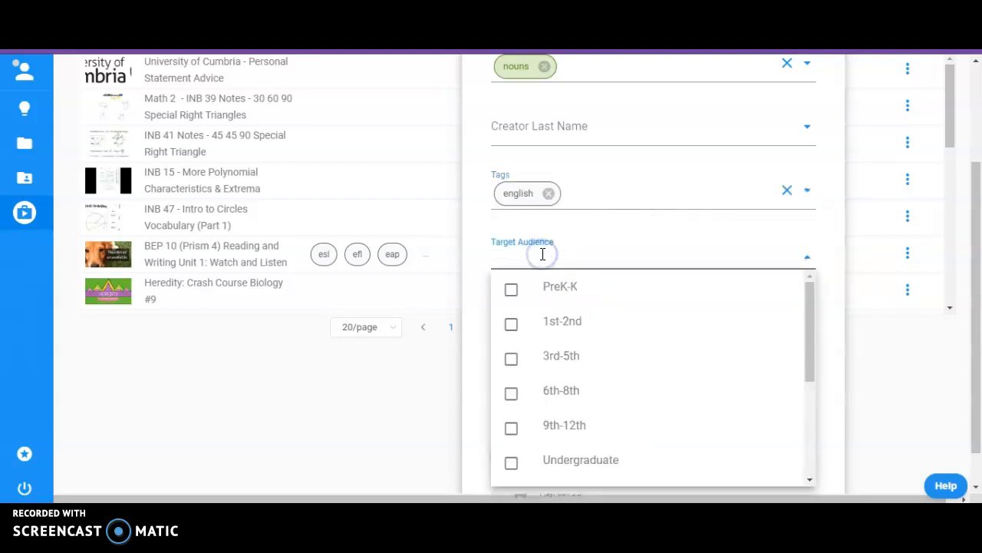
{"action": "left_click", "coordinate": [512, 360]}
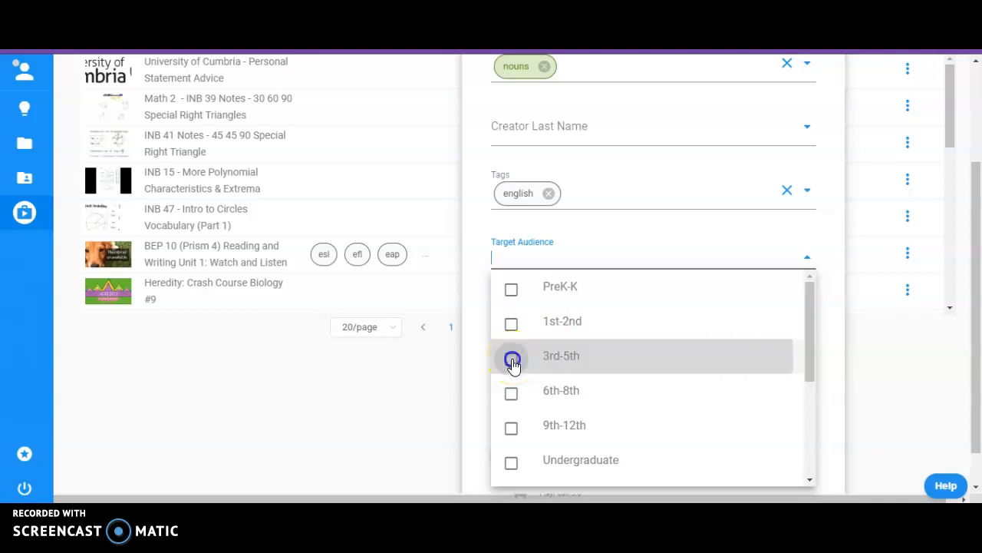
{"action": "left_click", "coordinate": [550, 313]}
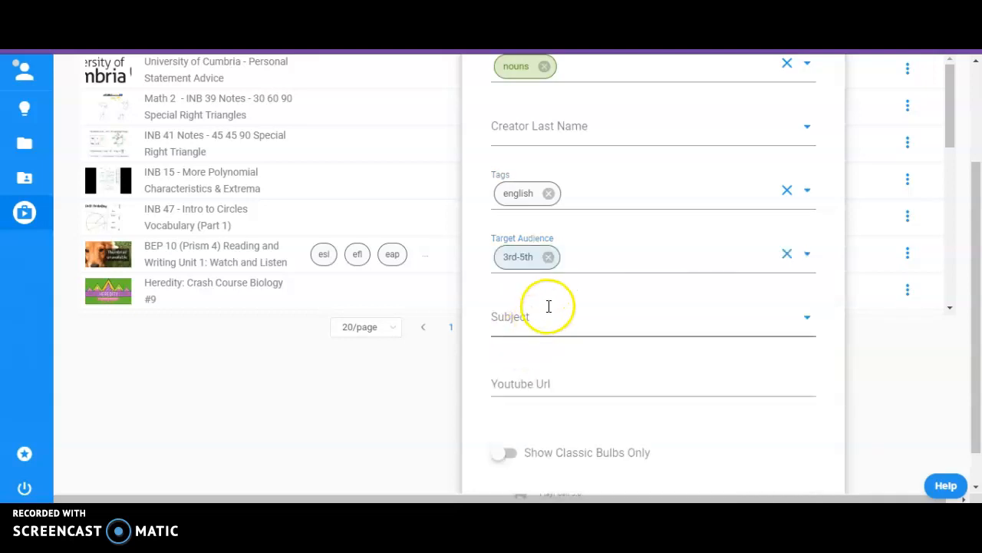
{"action": "scroll", "coordinate": [552, 318], "scroll_direction": "down", "scroll_amount": 1}
{"action": "left_click", "coordinate": [527, 342]}
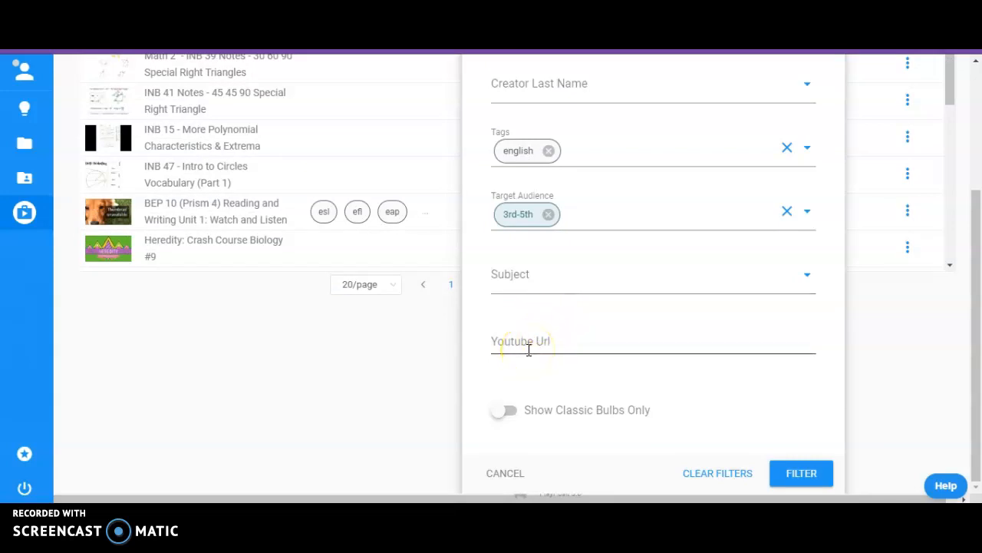
{"action": "left_click", "coordinate": [508, 414]}
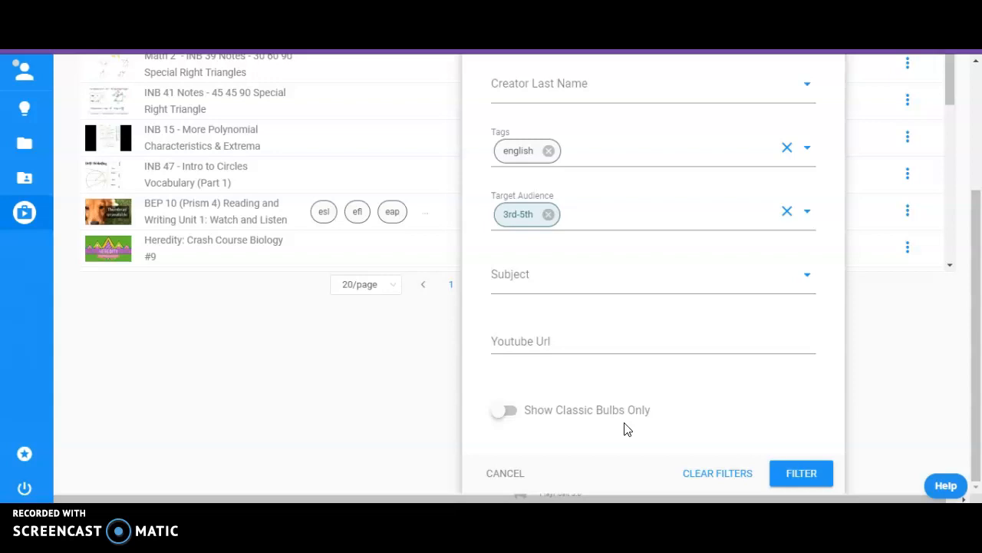
{"action": "left_click", "coordinate": [795, 477]}
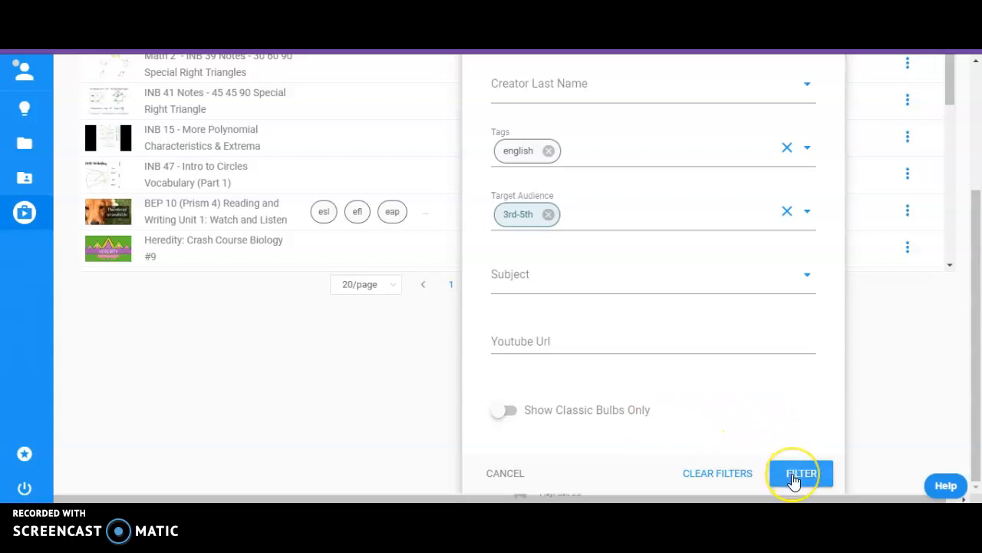
{"action": "left_click", "coordinate": [794, 476]}
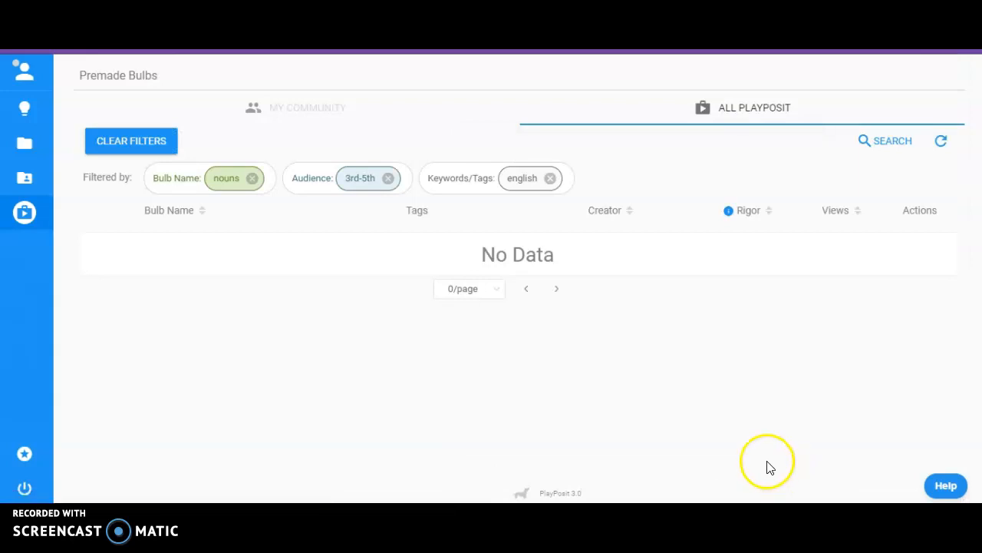
- Remove the "english" tag and the 3rd-5th audience from the active filters, keeping the "nouns" keyword
{"action": "left_click", "coordinate": [549, 178]}
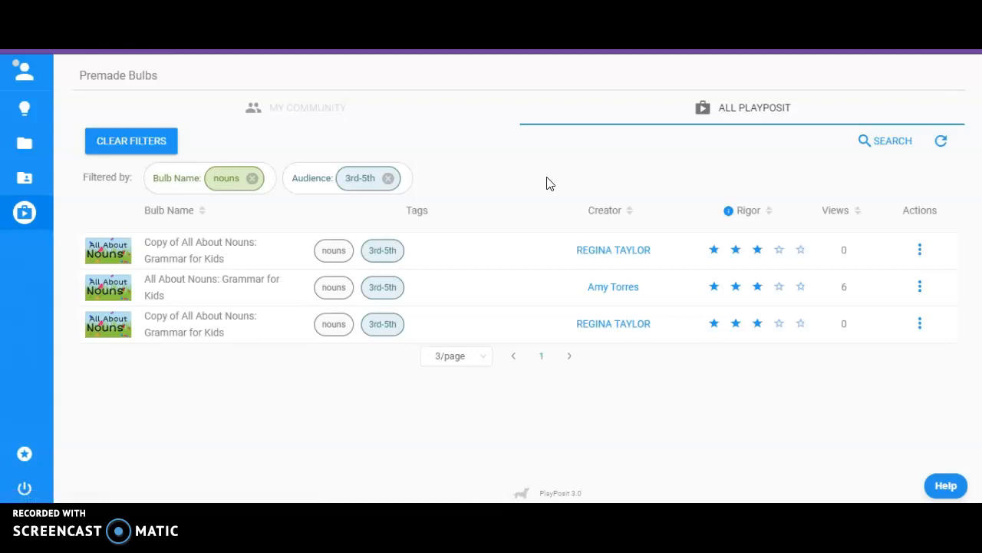
{"action": "left_click", "coordinate": [388, 178]}
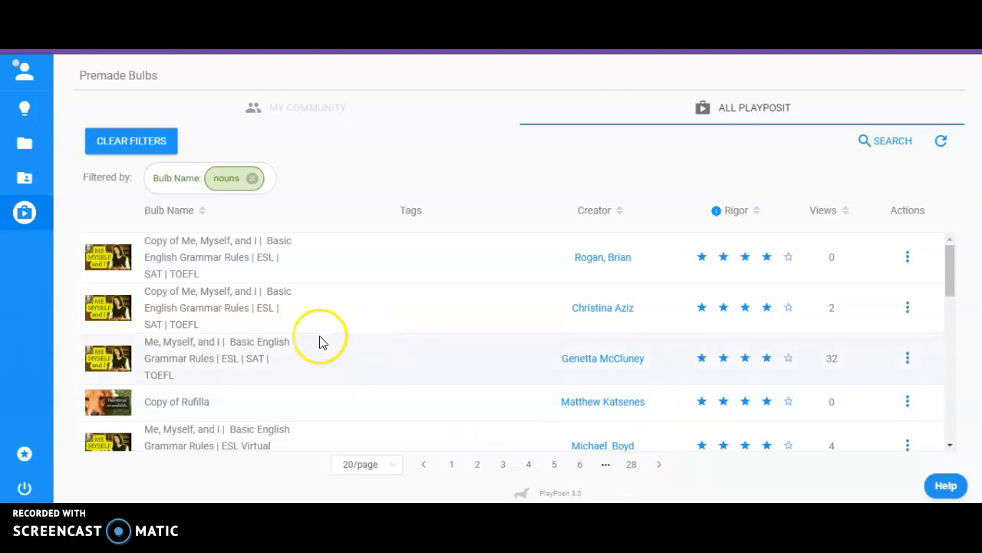
- Browse the premade bulbs filtered by "nouns" on the first and second results pages
{"action": "scroll", "coordinate": [307, 338], "scroll_direction": "down", "scroll_amount": 5}
{"action": "scroll", "coordinate": [304, 340], "scroll_direction": "down", "scroll_amount": 6}
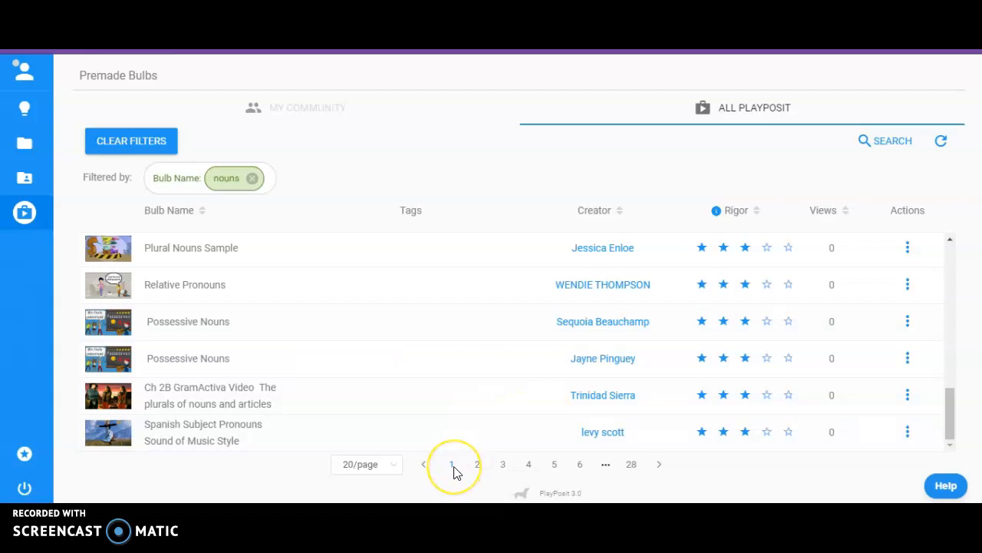
{"action": "left_click", "coordinate": [477, 465]}
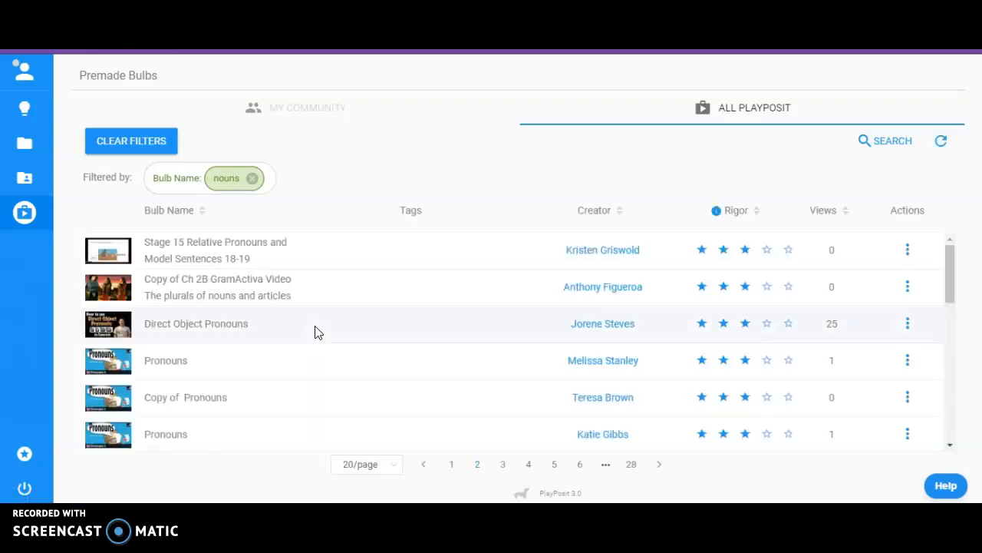
{"action": "scroll", "coordinate": [319, 331], "scroll_direction": "down", "scroll_amount": 4}
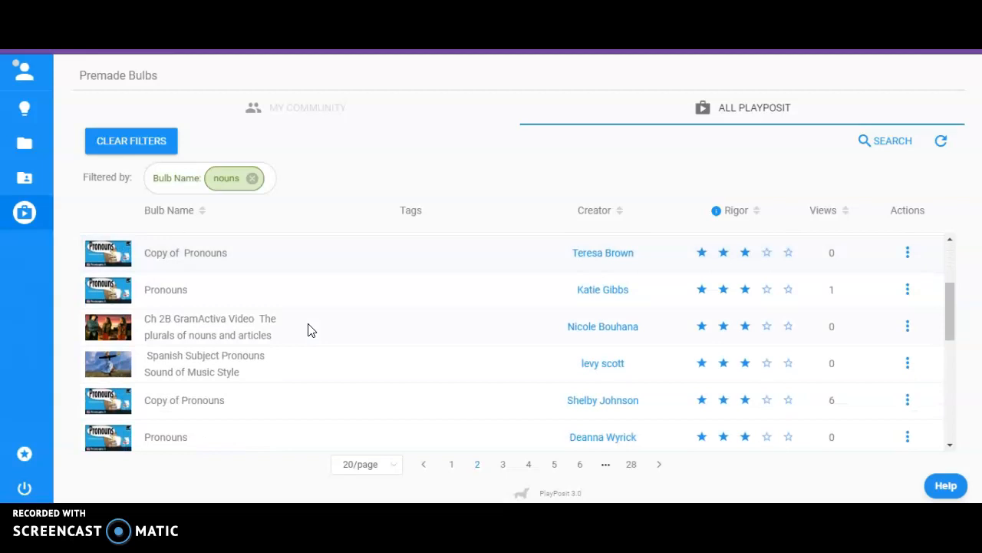
{"action": "scroll", "coordinate": [310, 330], "scroll_direction": "down", "scroll_amount": 4}
{"action": "scroll", "coordinate": [311, 330], "scroll_direction": "down", "scroll_amount": 3}
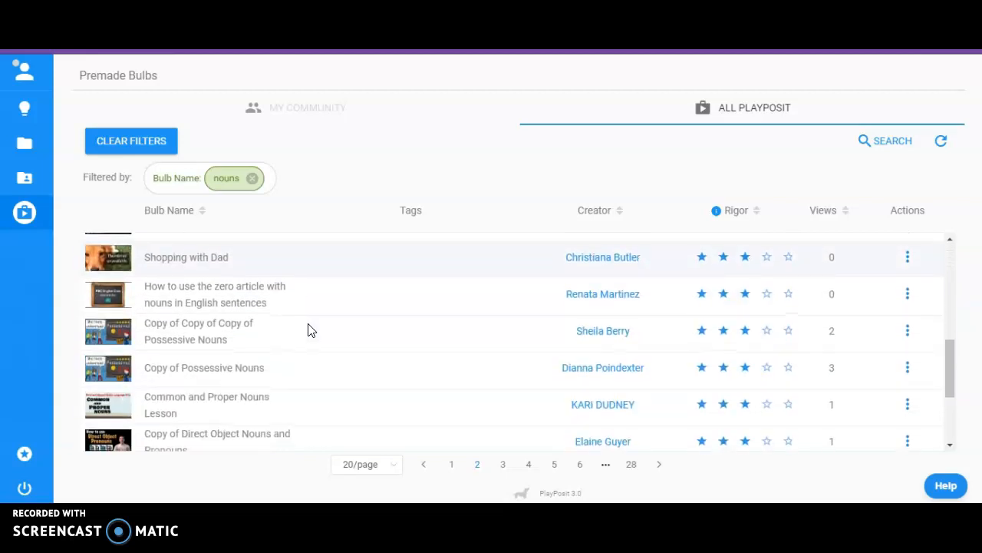
{"action": "scroll", "coordinate": [310, 330], "scroll_direction": "down", "scroll_amount": 2}
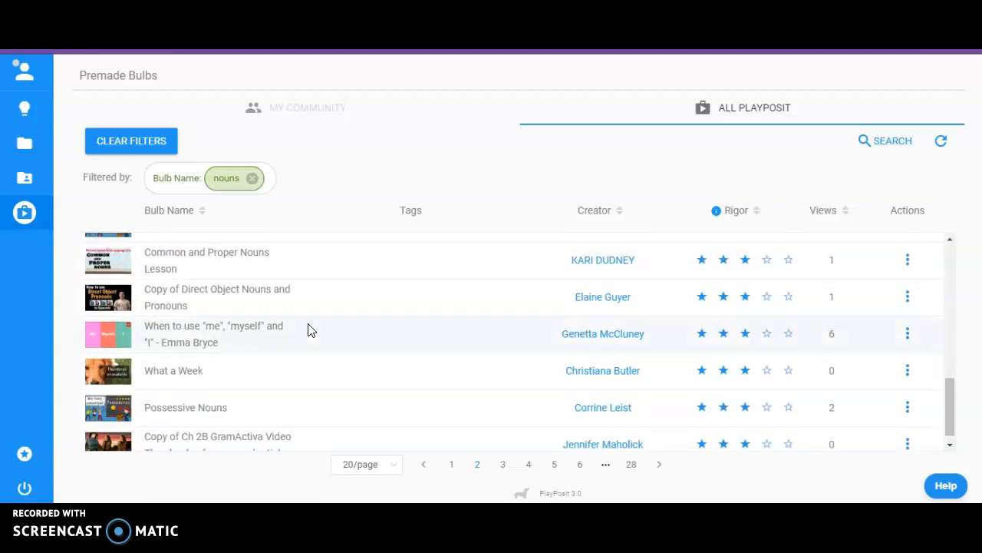
- Look through the rest of the second results page for "nouns" and go to the third page
{"action": "scroll", "coordinate": [310, 330], "scroll_direction": "down", "scroll_amount": 1}
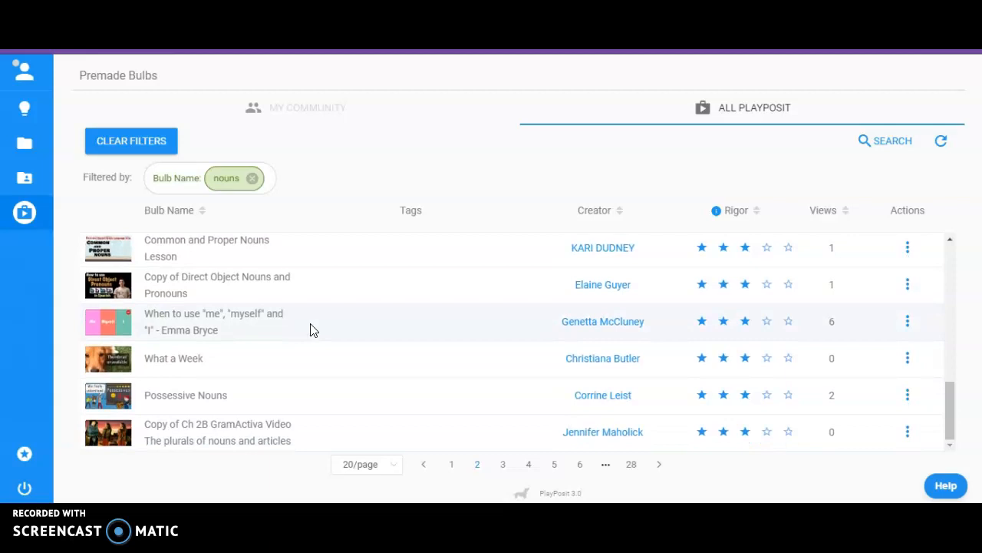
{"action": "scroll", "coordinate": [311, 330], "scroll_direction": "up", "scroll_amount": 8}
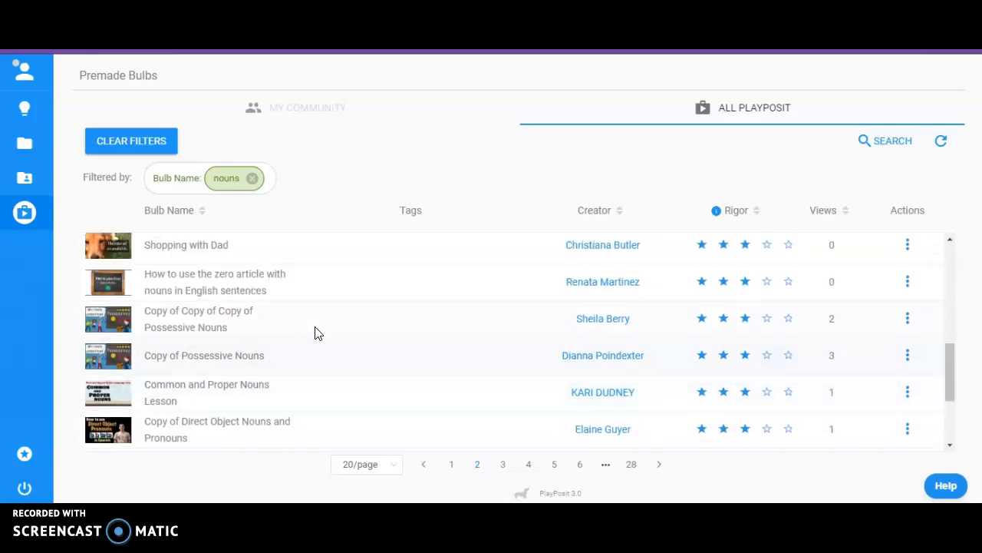
{"action": "scroll", "coordinate": [318, 333], "scroll_direction": "up", "scroll_amount": 6}
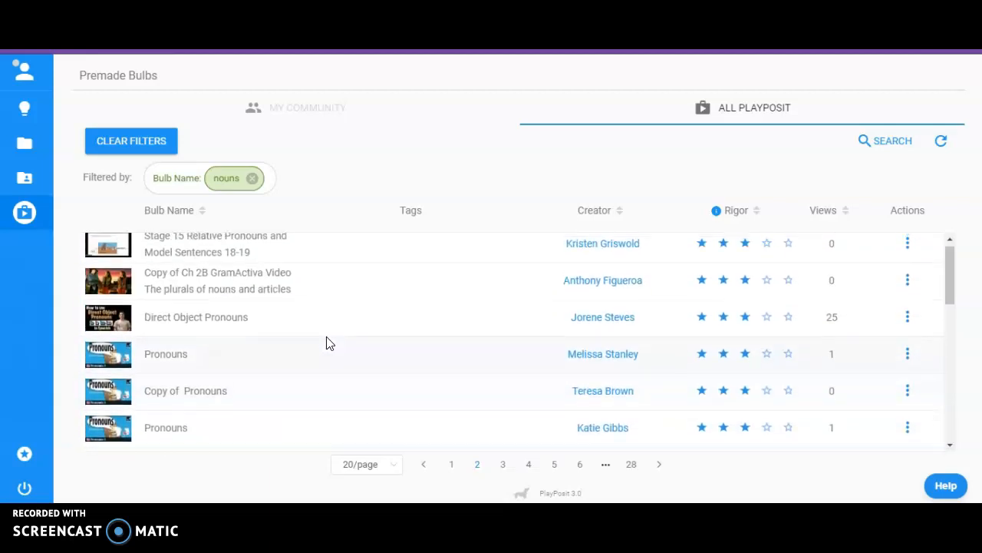
{"action": "scroll", "coordinate": [331, 346], "scroll_direction": "down", "scroll_amount": 10}
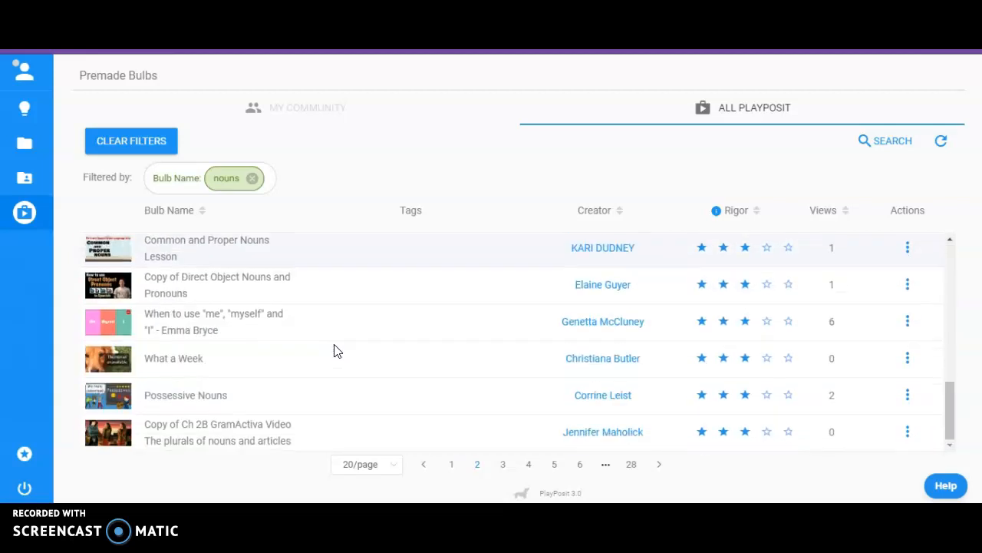
{"action": "left_click", "coordinate": [504, 465]}
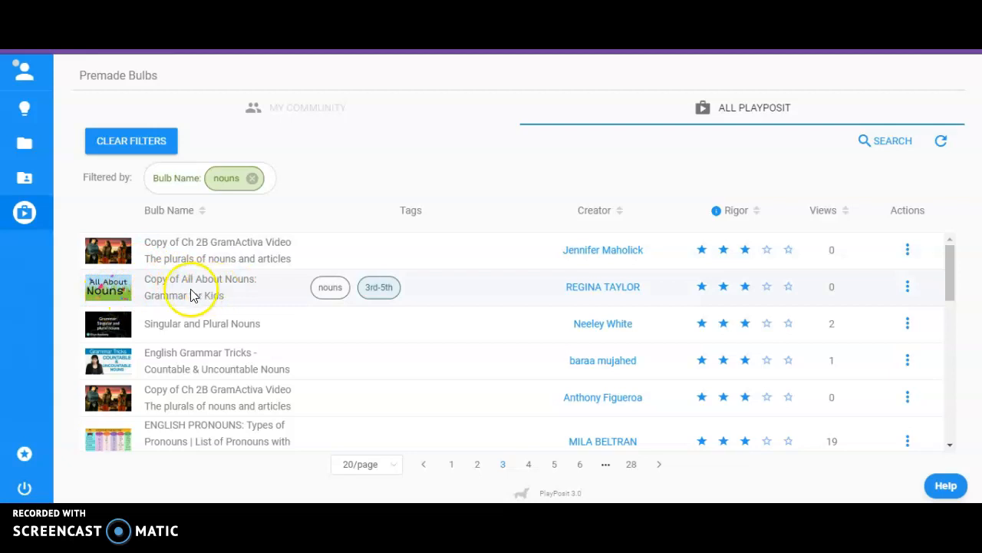
- Copy the premade bulb "Copy of All About Nouns: Grammar for Kids" under the suggested name, using the copy-and-edit option
{"action": "left_click", "coordinate": [120, 288]}
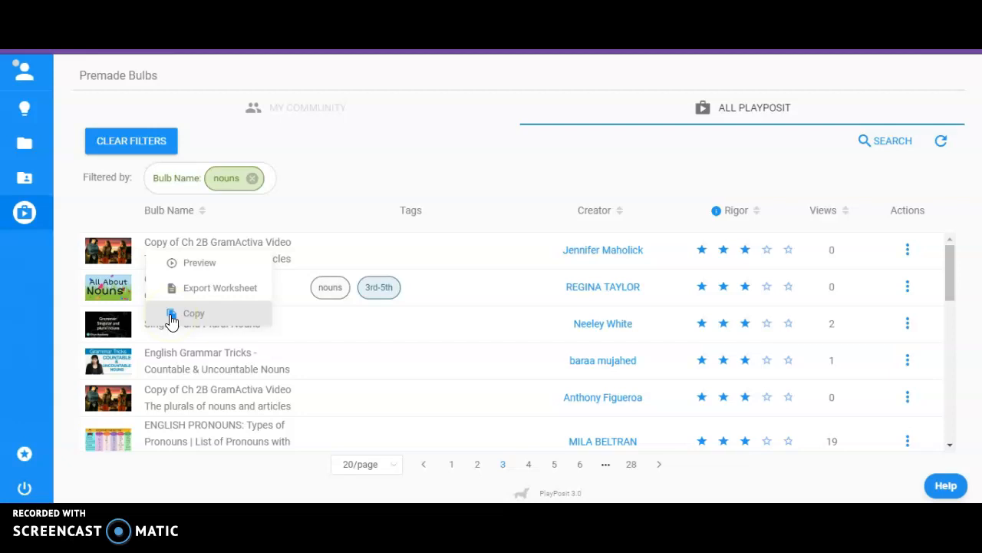
{"action": "left_click", "coordinate": [197, 269]}
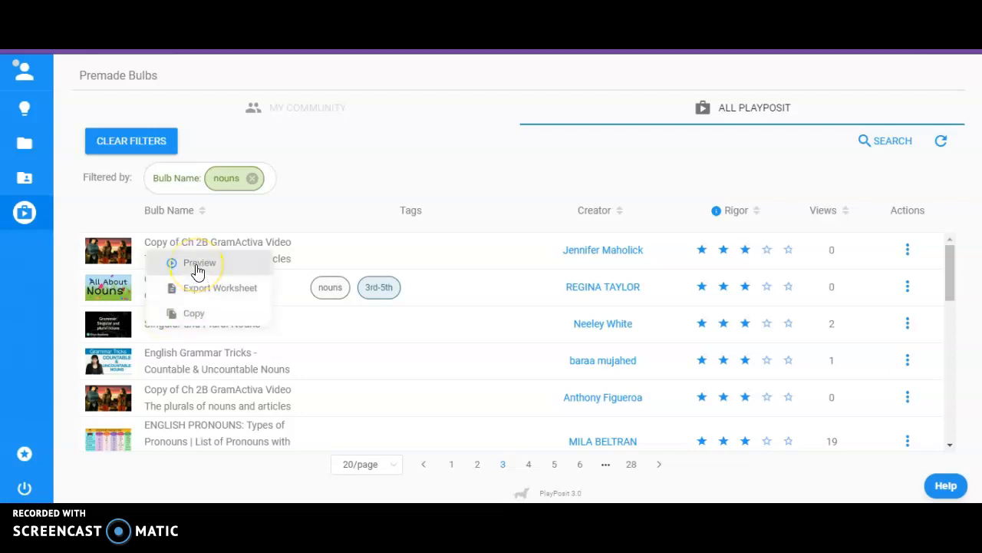
{"action": "left_click", "coordinate": [204, 287]}
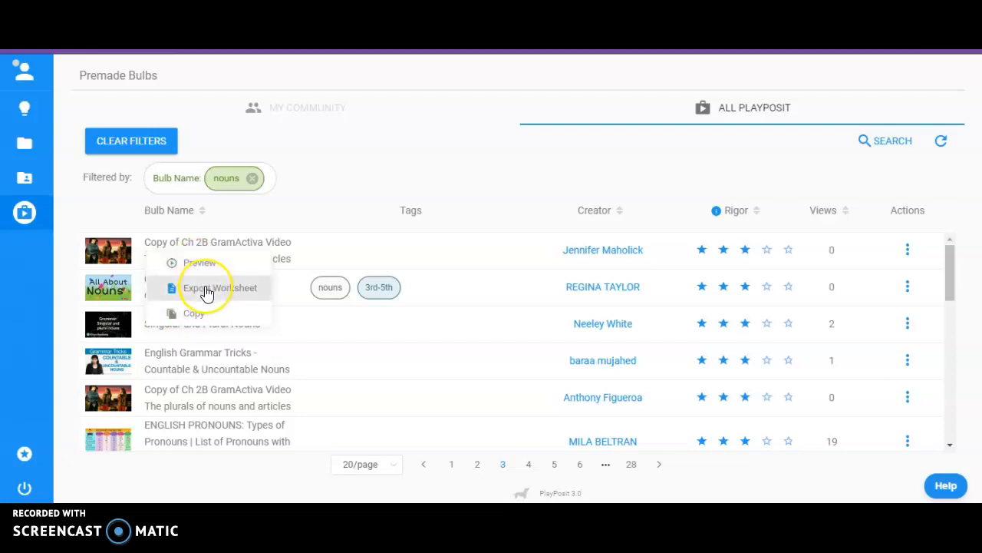
{"action": "left_click", "coordinate": [197, 313]}
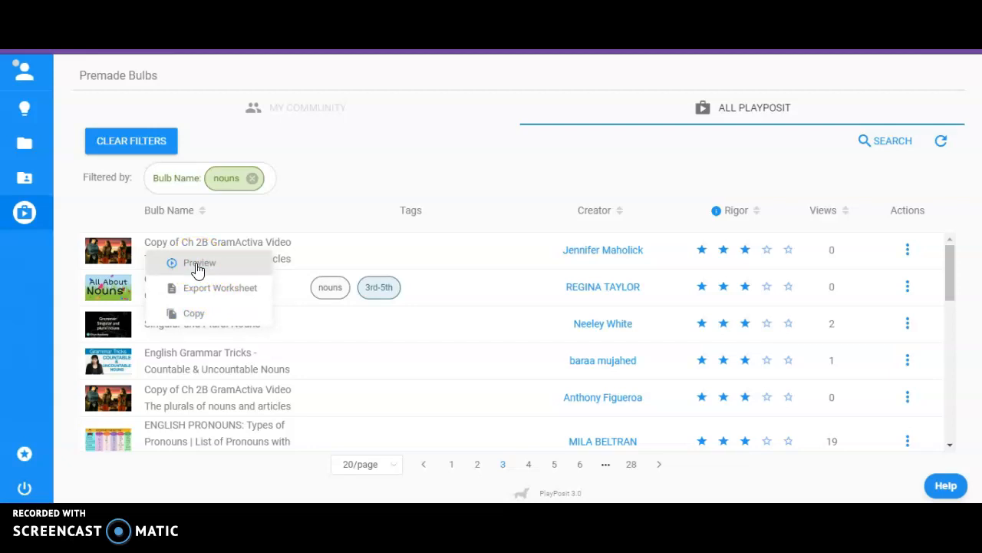
{"action": "left_click", "coordinate": [218, 290]}
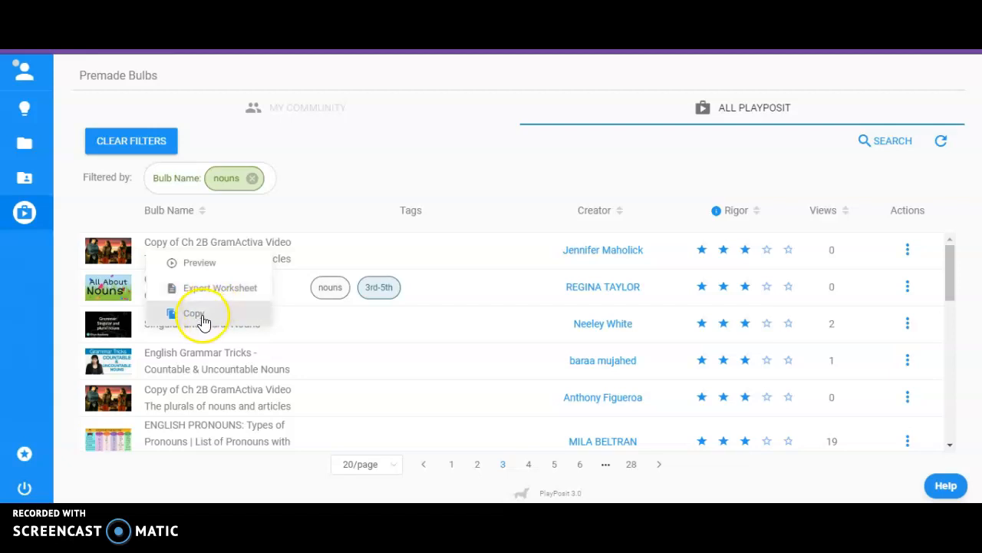
{"action": "left_click", "coordinate": [192, 315]}
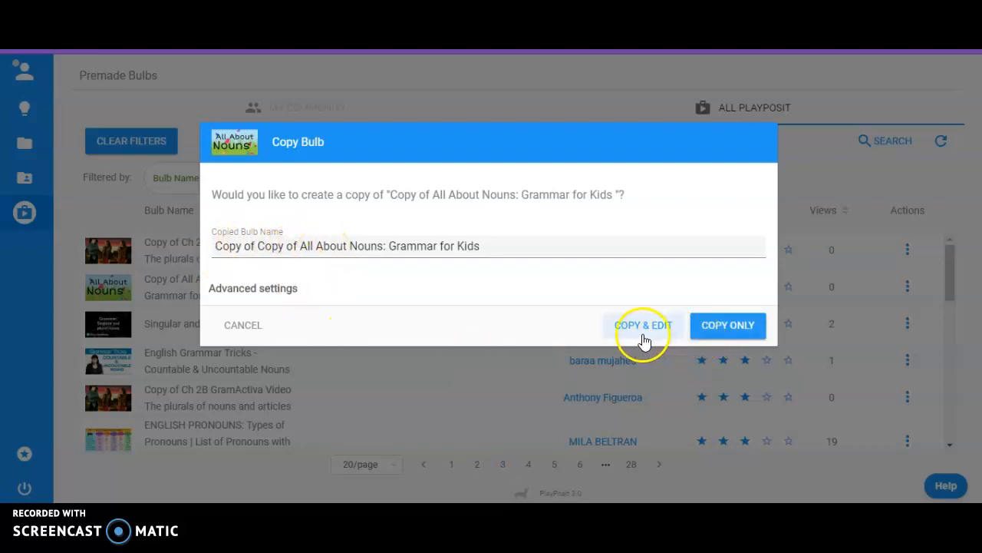
{"action": "left_click", "coordinate": [726, 325]}
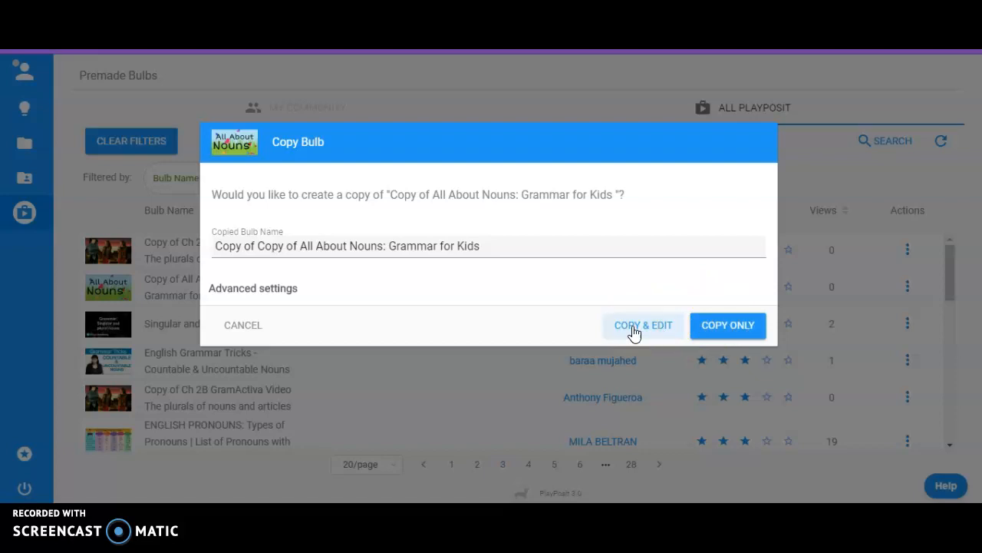
{"action": "left_click", "coordinate": [633, 328]}
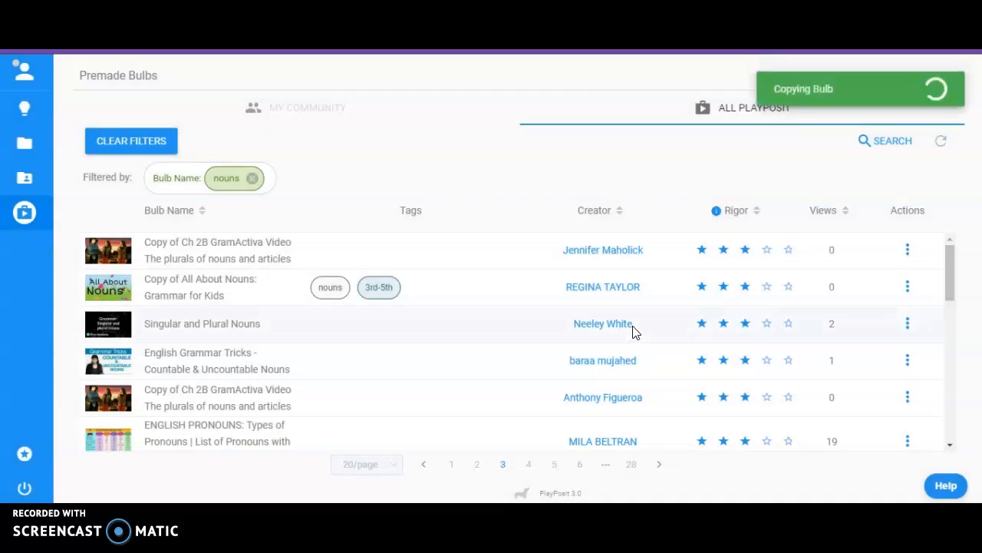
- Dismiss the "Did you know...?" tip and enter the designer for the copied bulb
{"action": "left_click", "coordinate": [275, 146]}
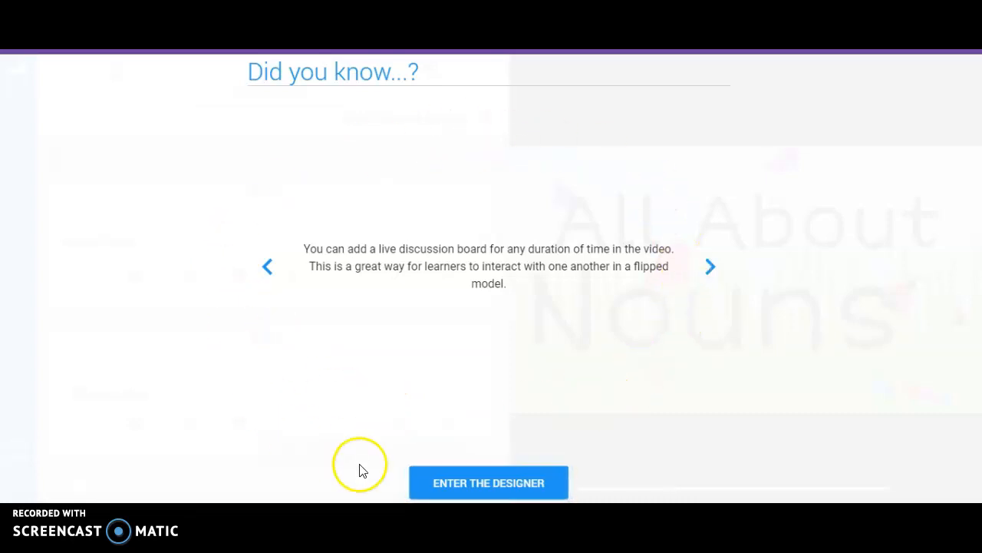
{"action": "left_click", "coordinate": [471, 487]}
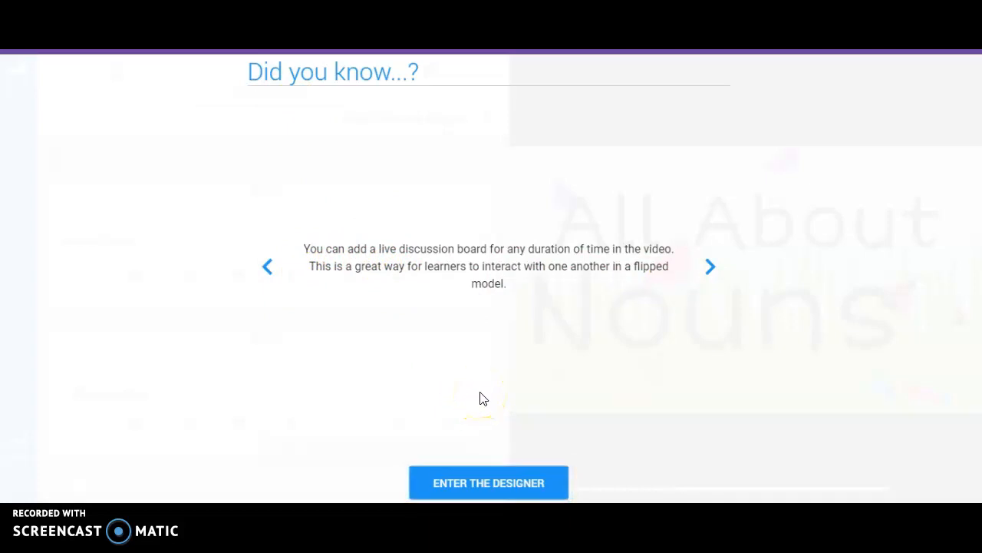
{"action": "left_click", "coordinate": [497, 485]}
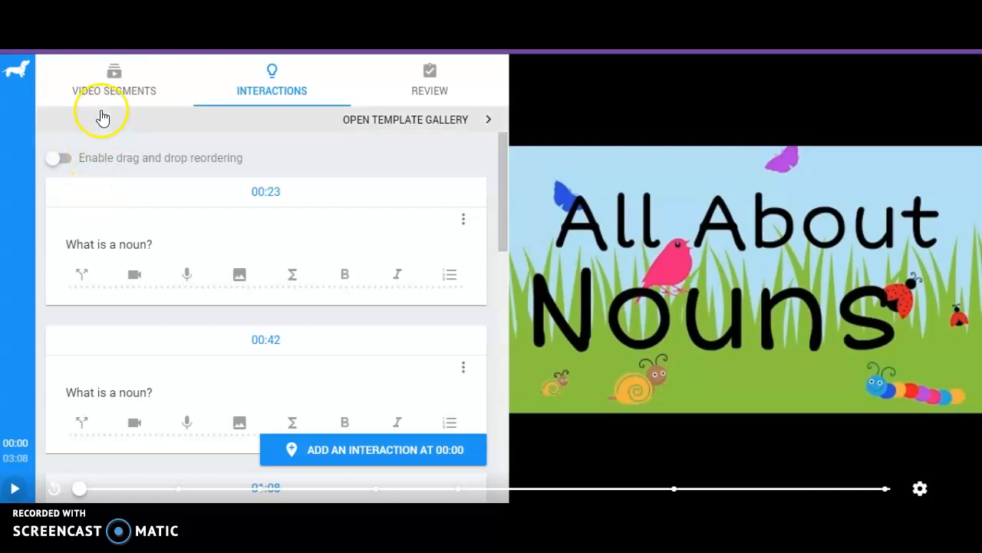
- View the bulb's video segments and the options available for its first interaction at 00:23
{"action": "left_click", "coordinate": [113, 81]}
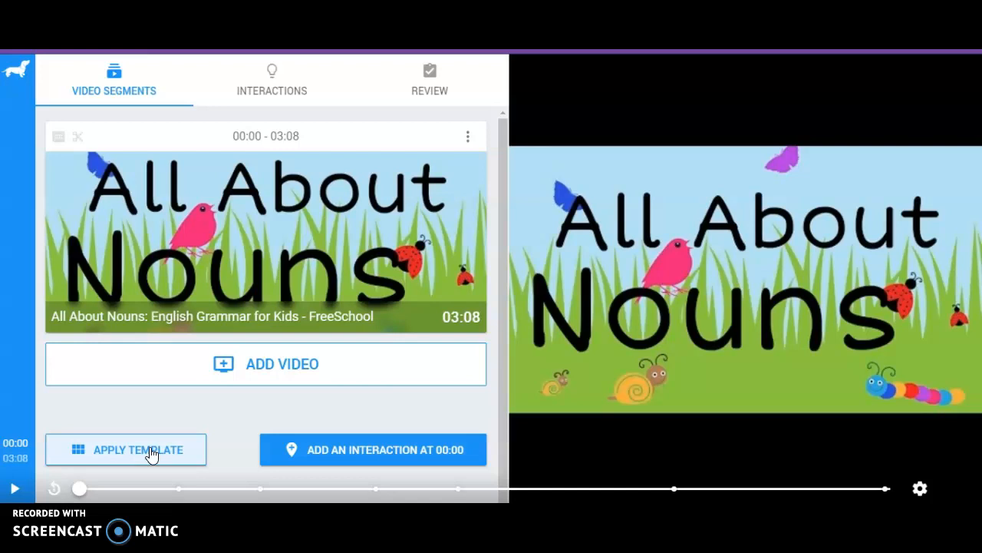
{"action": "left_click", "coordinate": [291, 97]}
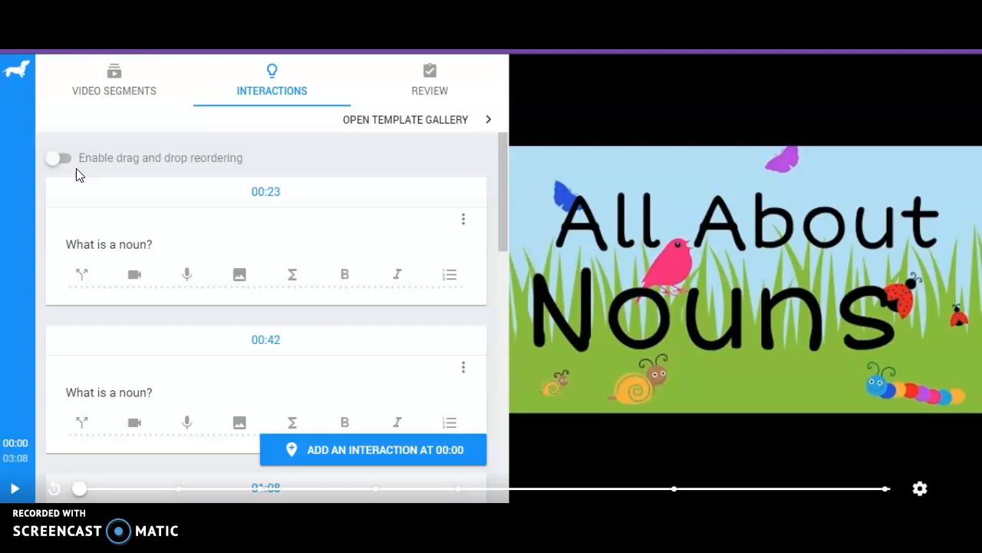
{"action": "mouse_move", "coordinate": [71, 229]}
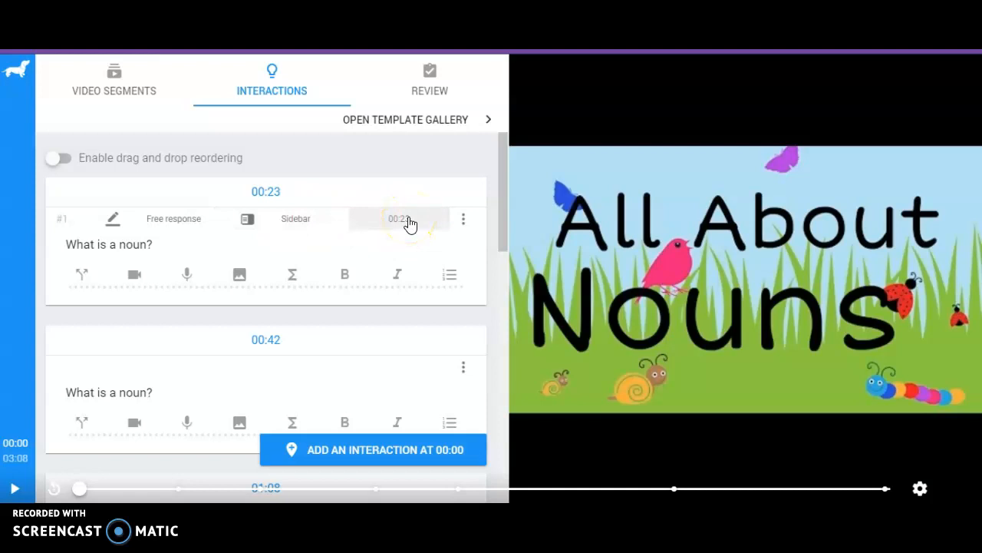
{"action": "left_click", "coordinate": [464, 222]}
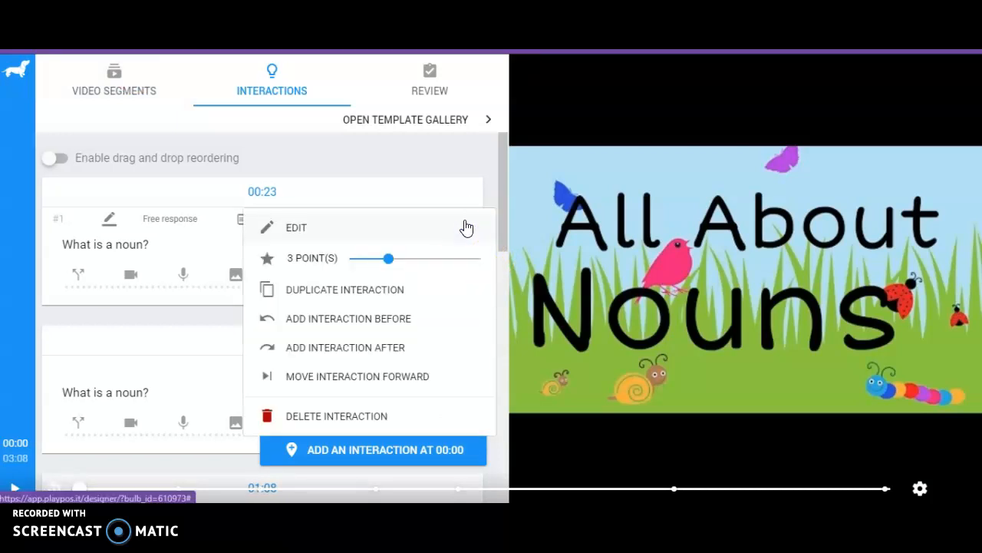
{"action": "left_click", "coordinate": [301, 232]}
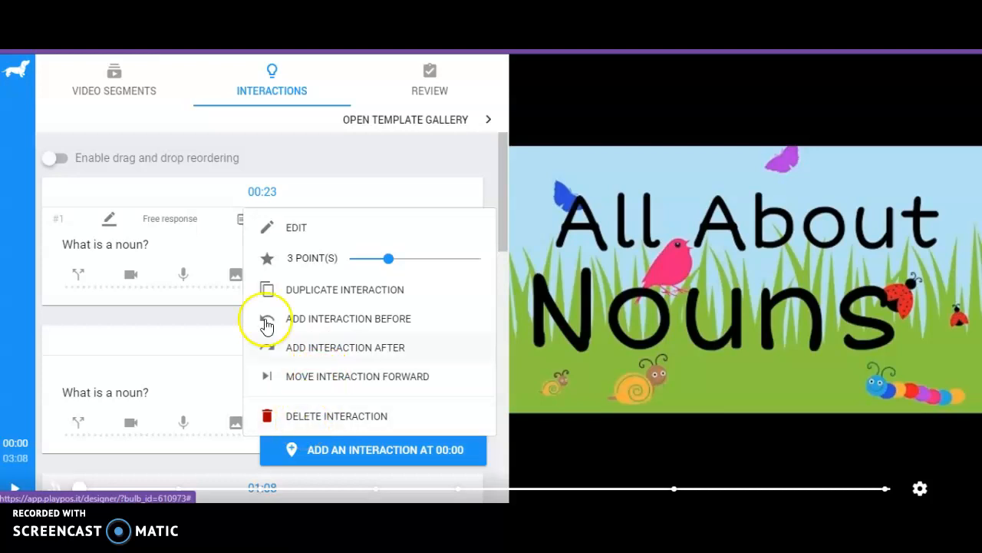
- Delete the free response interaction "What are the types of noun?" at 03:07
{"action": "scroll", "coordinate": [332, 309], "scroll_direction": "down", "scroll_amount": 5}
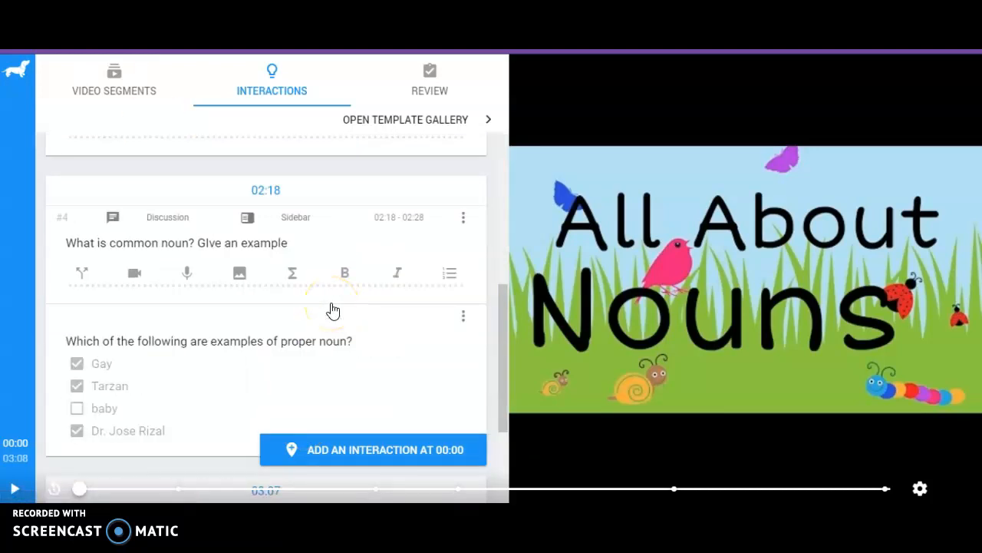
{"action": "scroll", "coordinate": [332, 309], "scroll_direction": "down", "scroll_amount": 1}
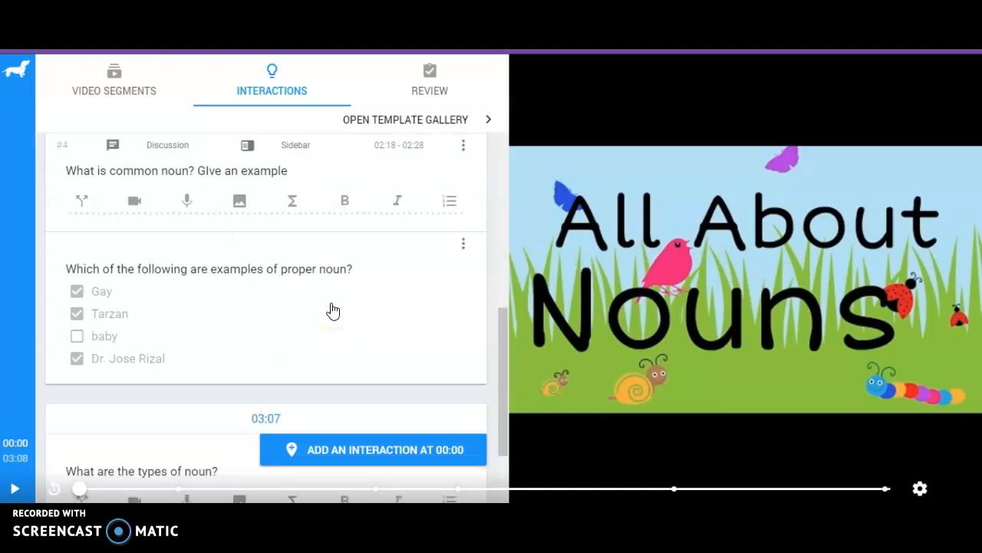
{"action": "scroll", "coordinate": [332, 309], "scroll_direction": "down", "scroll_amount": 1}
{"action": "scroll", "coordinate": [332, 309], "scroll_direction": "down", "scroll_amount": 2}
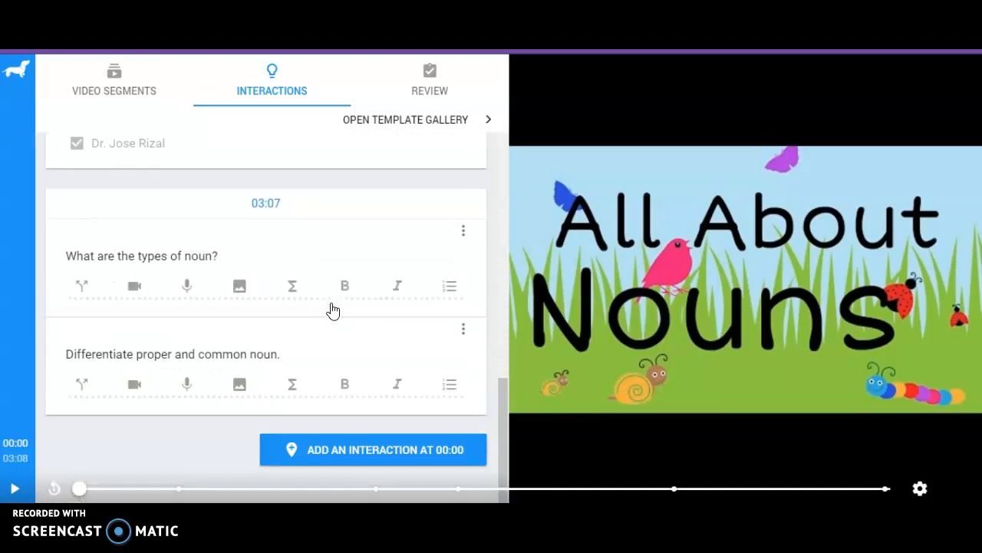
{"action": "scroll", "coordinate": [332, 310], "scroll_direction": "down", "scroll_amount": 1}
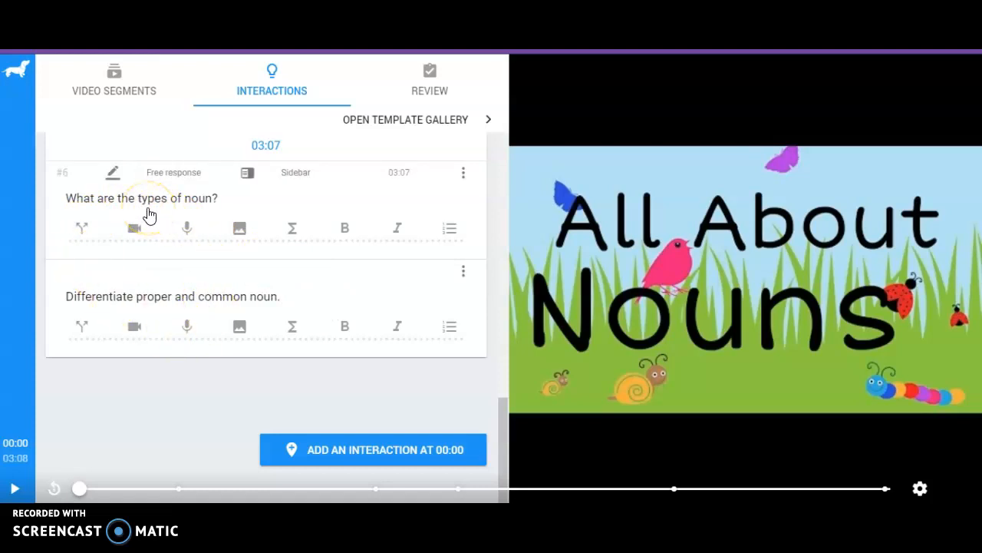
{"action": "left_click", "coordinate": [463, 172]}
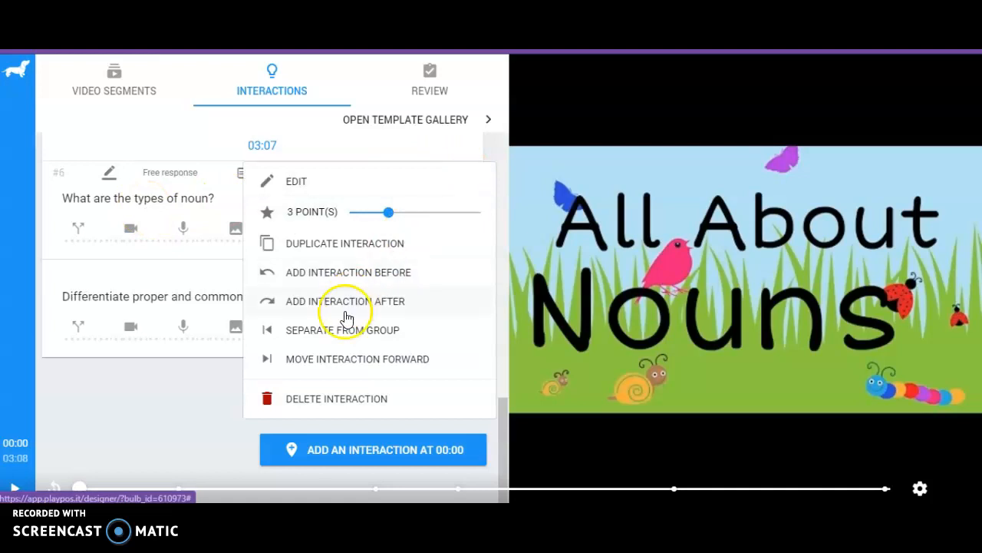
{"action": "left_click", "coordinate": [340, 400]}
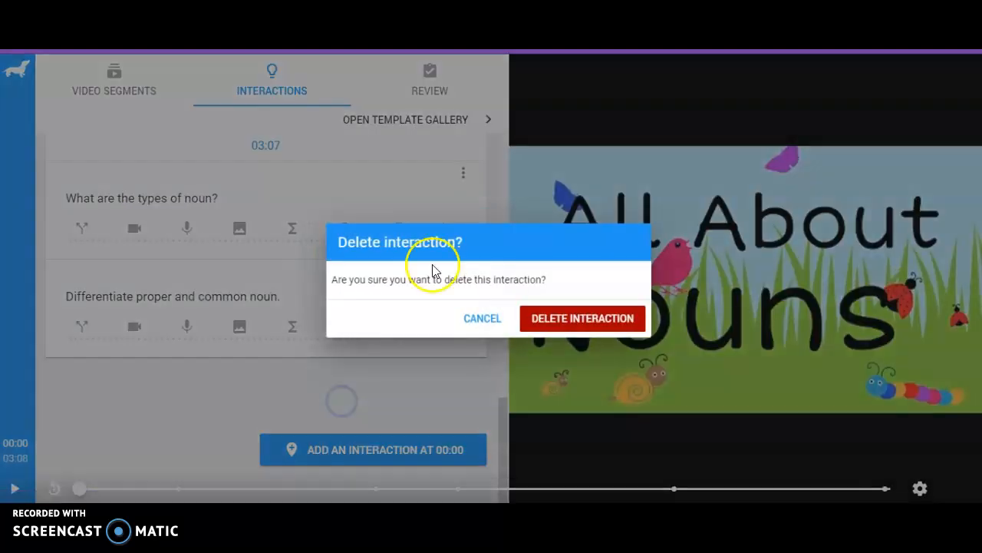
{"action": "left_click", "coordinate": [596, 331]}
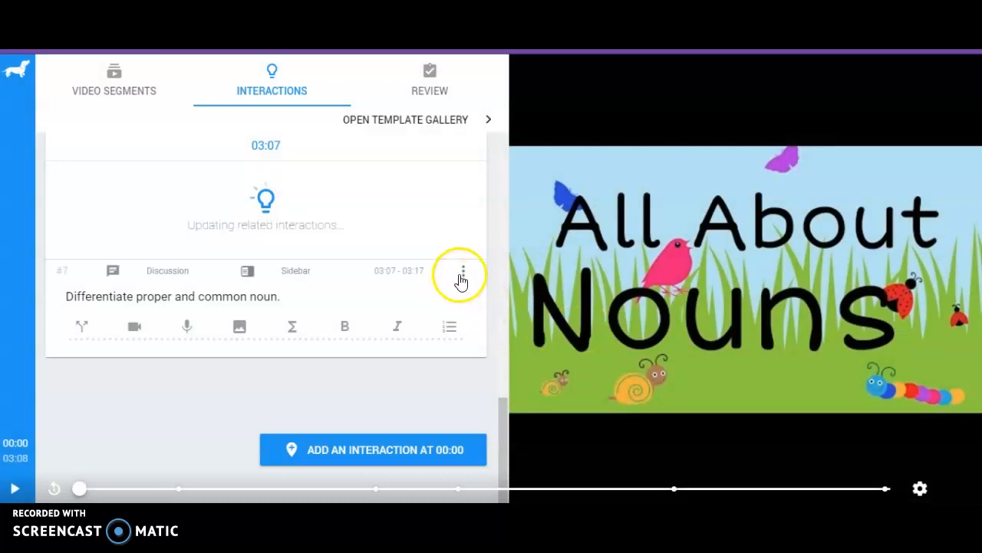
- Delete the discussion interaction "Differentiate proper and common noun." at 03:07
{"action": "left_click", "coordinate": [461, 272]}
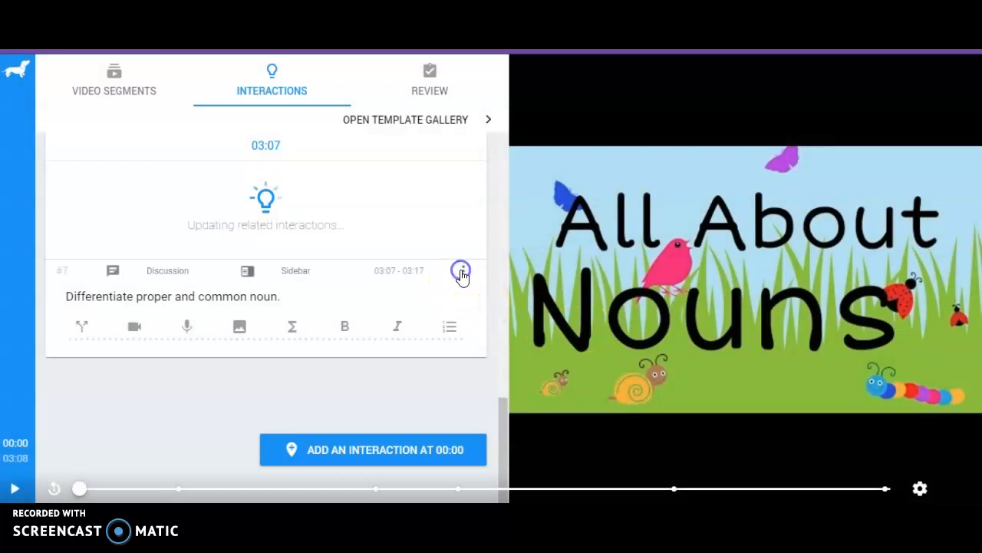
{"action": "left_click", "coordinate": [383, 455]}
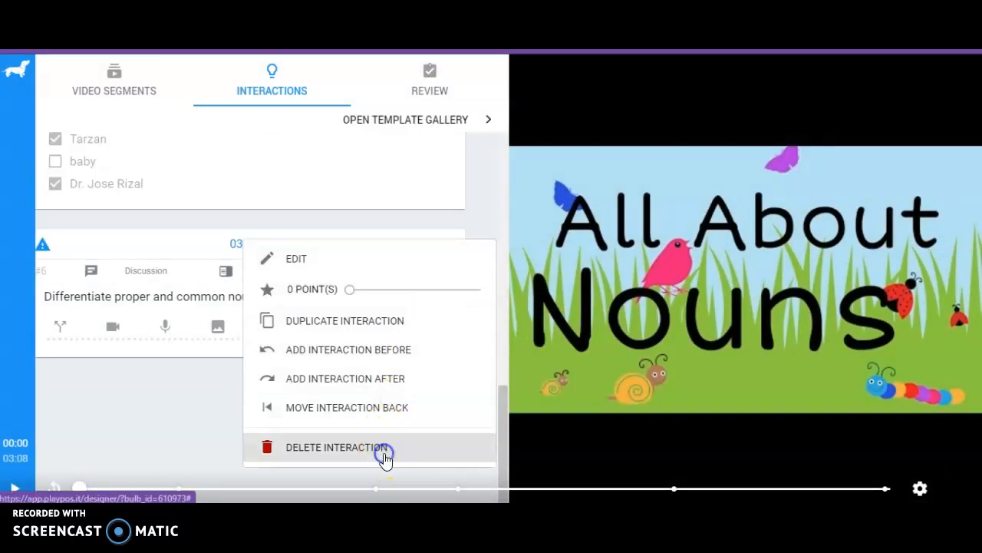
{"action": "left_click", "coordinate": [612, 325]}
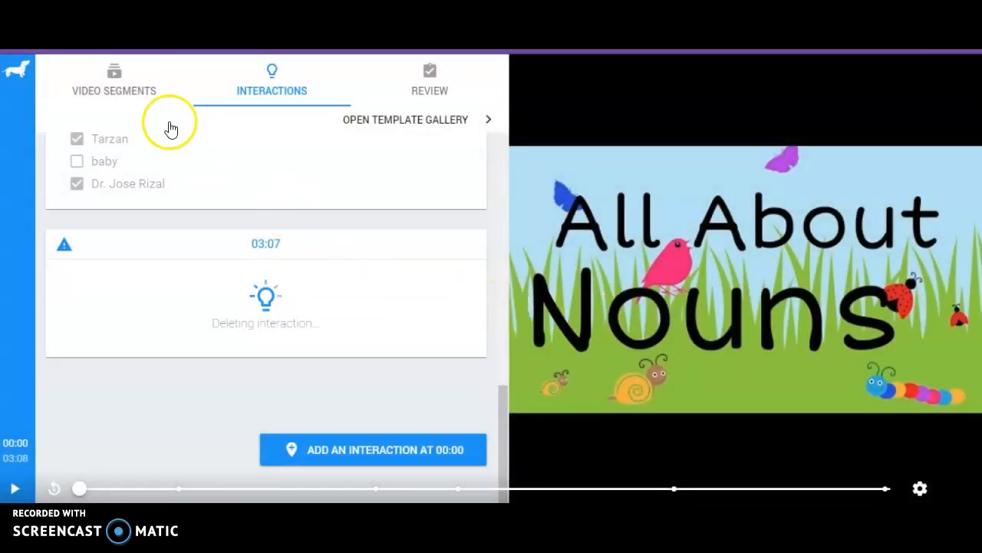
- Examine the question, annotation and template types offered for a new interaction
{"action": "scroll", "coordinate": [144, 265], "scroll_direction": "up", "scroll_amount": 3}
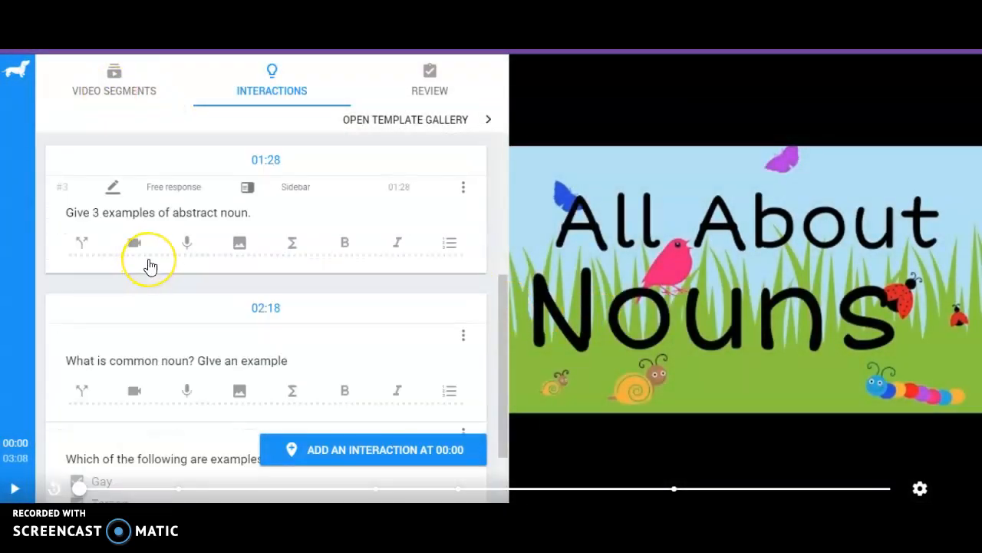
{"action": "scroll", "coordinate": [151, 267], "scroll_direction": "up", "scroll_amount": 5}
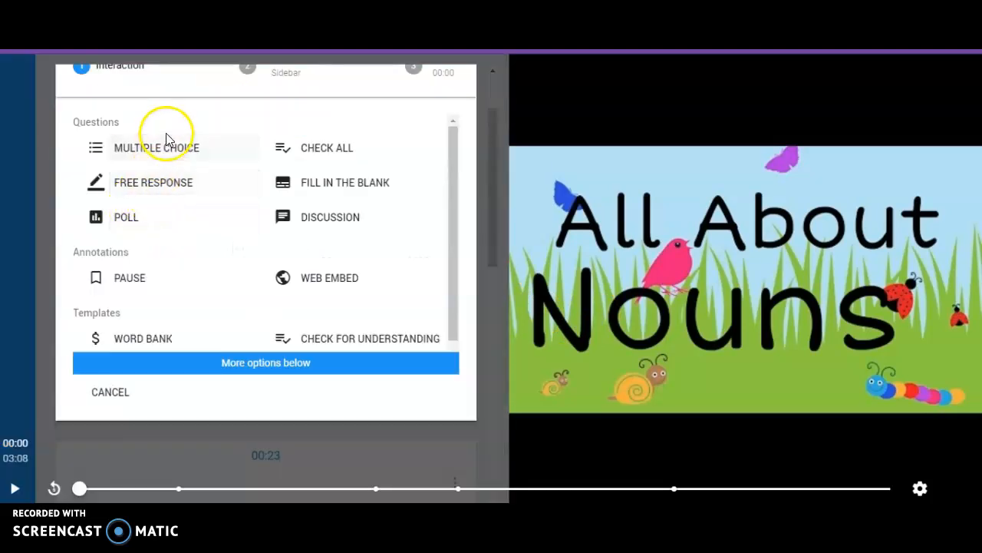
{"action": "scroll", "coordinate": [166, 138], "scroll_direction": "up", "scroll_amount": 3}
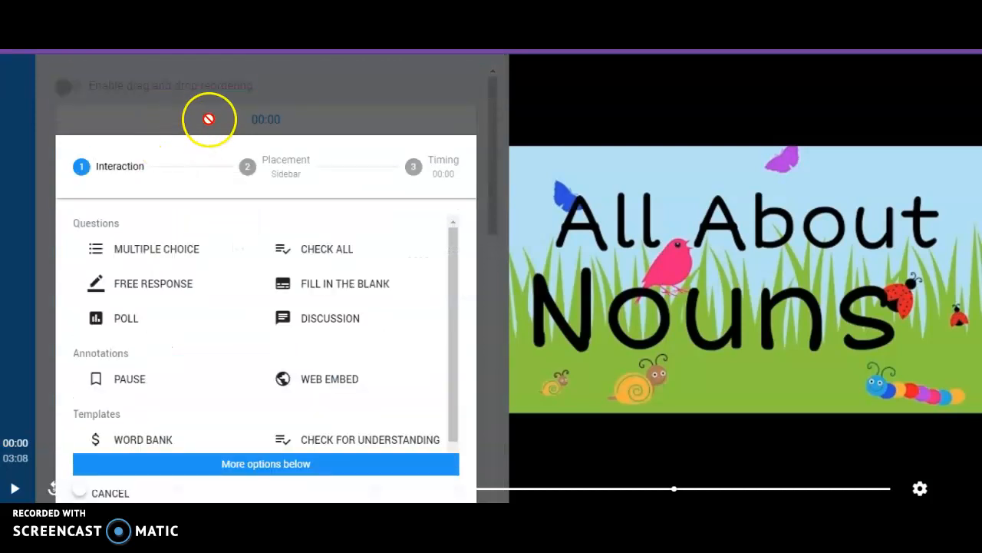
{"action": "left_click", "coordinate": [533, 111]}
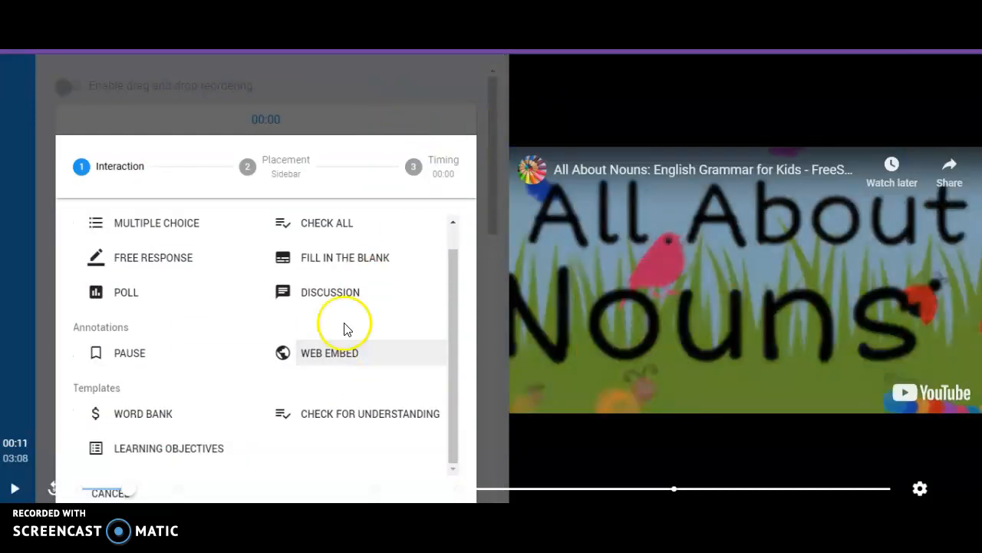
{"action": "scroll", "coordinate": [164, 298], "scroll_direction": "up", "scroll_amount": 1}
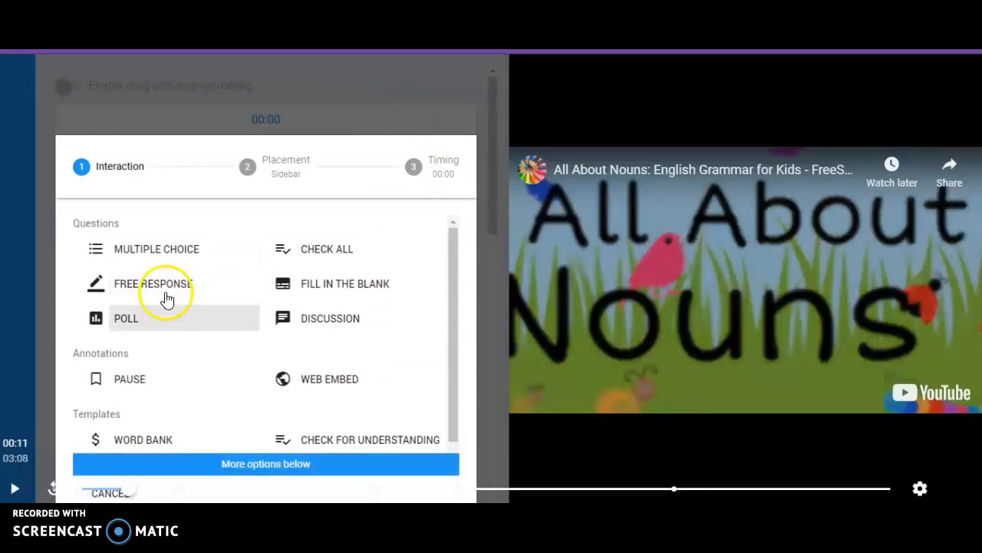
{"action": "left_click", "coordinate": [102, 259]}
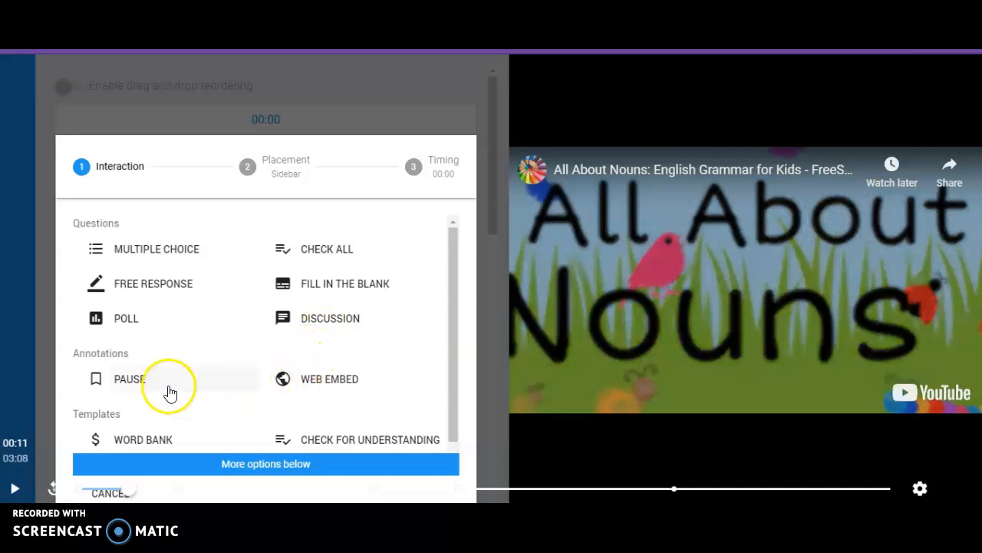
{"action": "scroll", "coordinate": [161, 383], "scroll_direction": "down", "scroll_amount": 1}
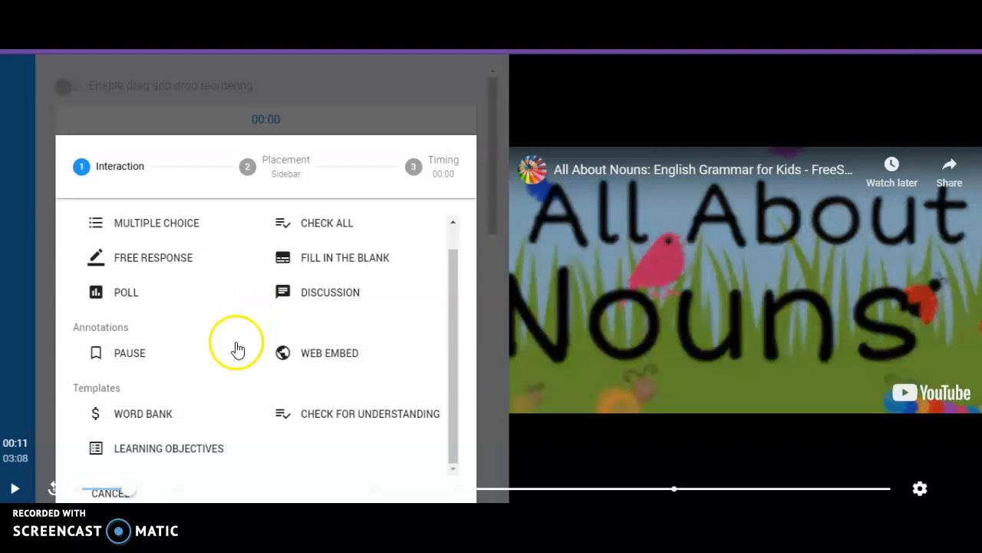
{"action": "scroll", "coordinate": [126, 419], "scroll_direction": "down", "scroll_amount": 2}
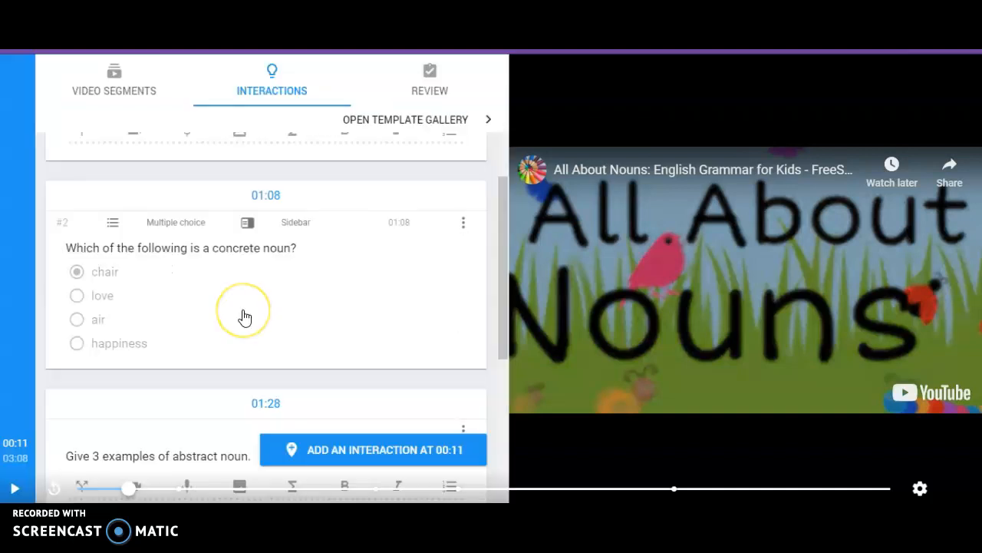
- Add a multiple choice interaction at 00:11 with the question "What did you learn about nouns?"
{"action": "scroll", "coordinate": [242, 316], "scroll_direction": "up", "scroll_amount": 2}
{"action": "scroll", "coordinate": [221, 302], "scroll_direction": "down", "scroll_amount": 2}
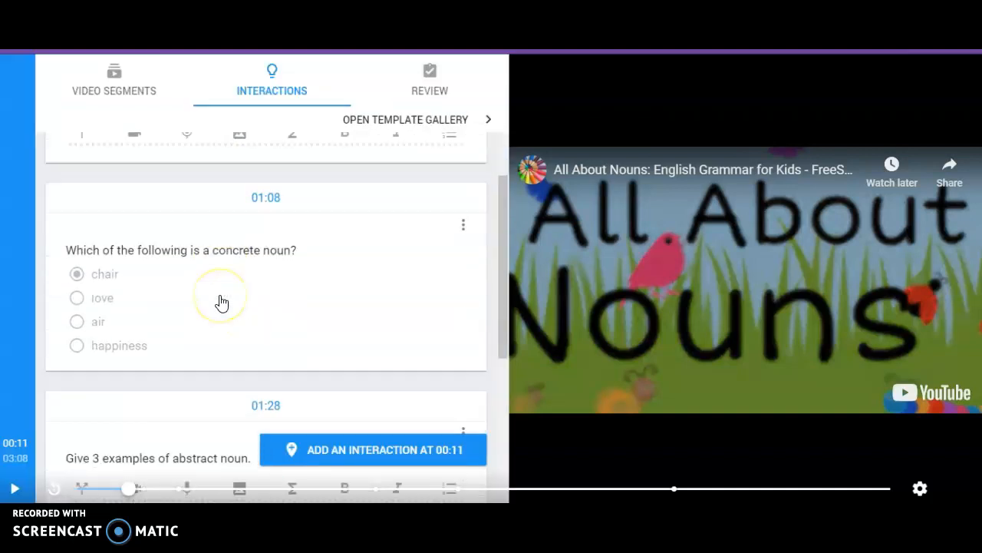
{"action": "scroll", "coordinate": [221, 301], "scroll_direction": "down", "scroll_amount": 8}
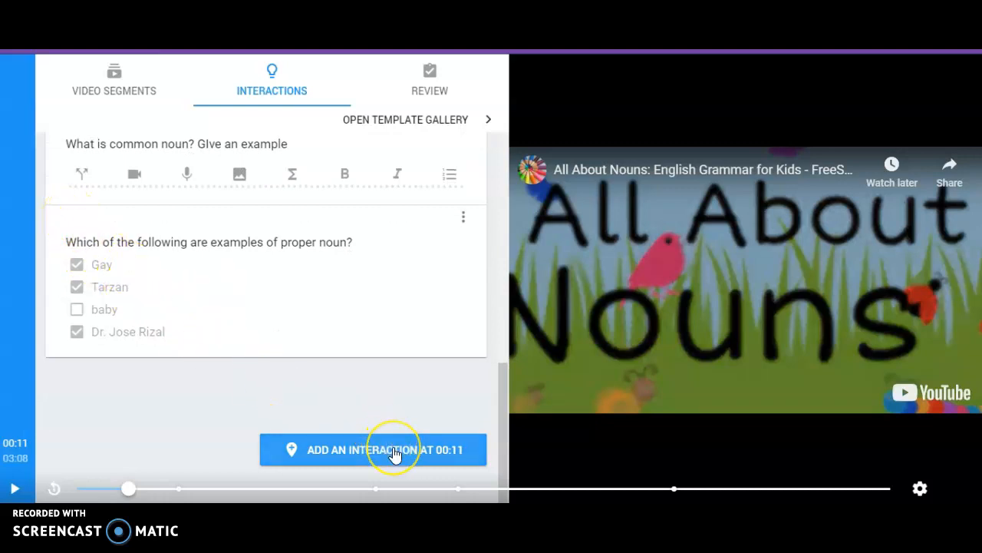
{"action": "left_click", "coordinate": [329, 461]}
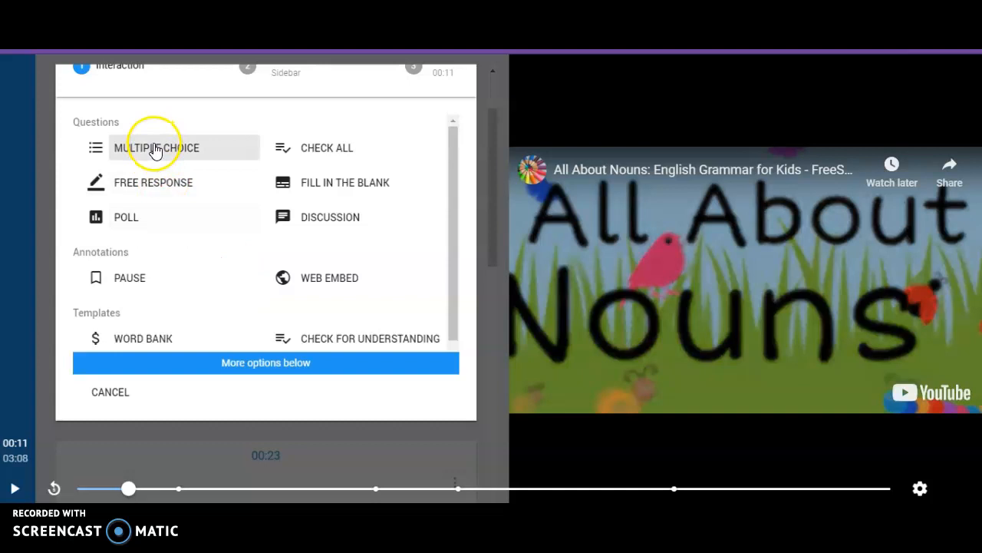
{"action": "left_click", "coordinate": [155, 151]}
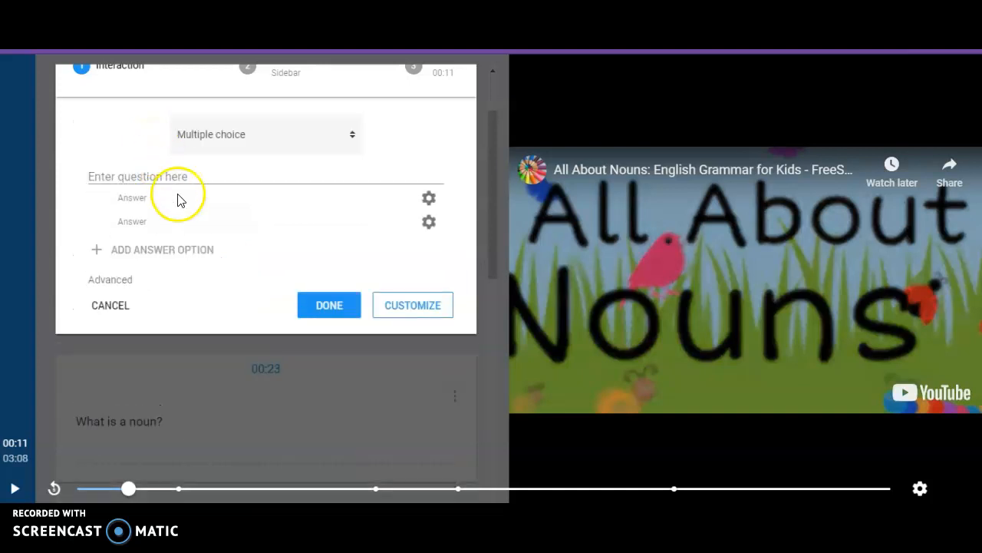
{"action": "left_click", "coordinate": [138, 178]}
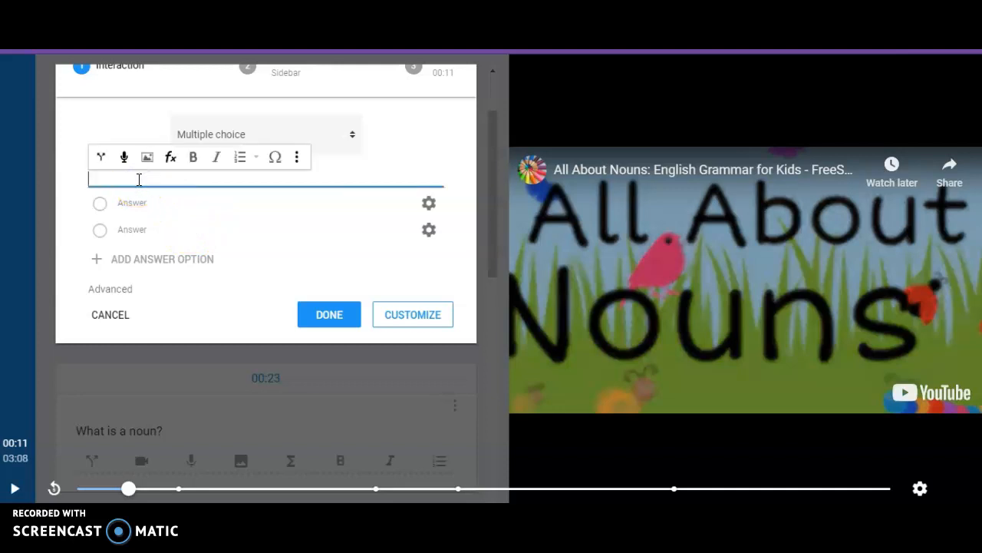
{"action": "type", "text": "What did you learn ab"}
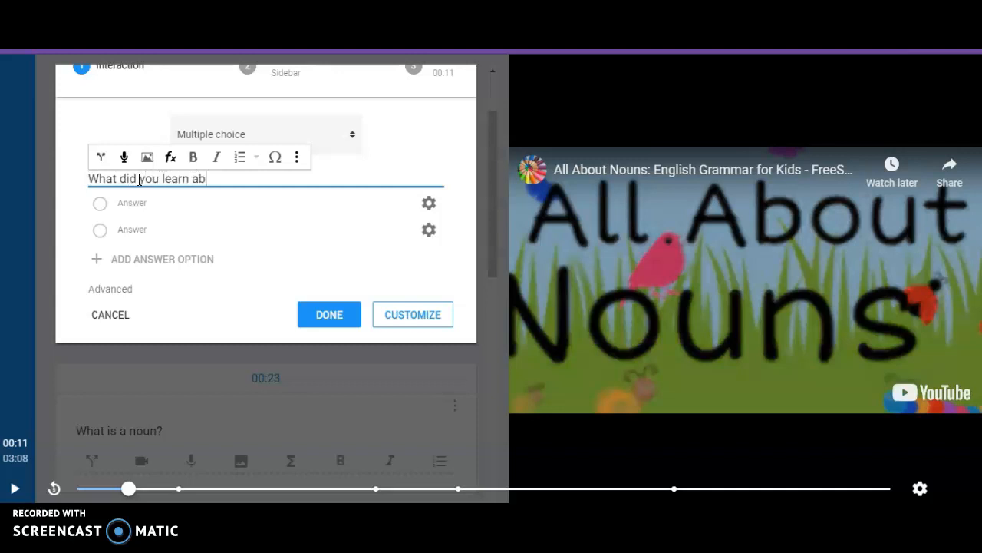
{"action": "type", "text": "out nouns?"}
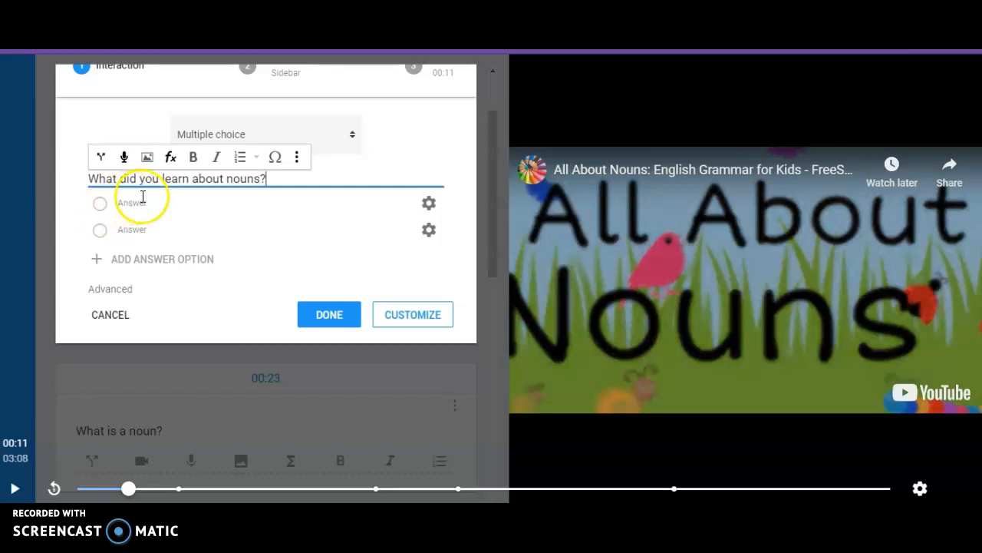
- Enter the two answers "a noun is an action word" and "a noun is a person place or thing"
{"action": "left_click", "coordinate": [139, 203]}
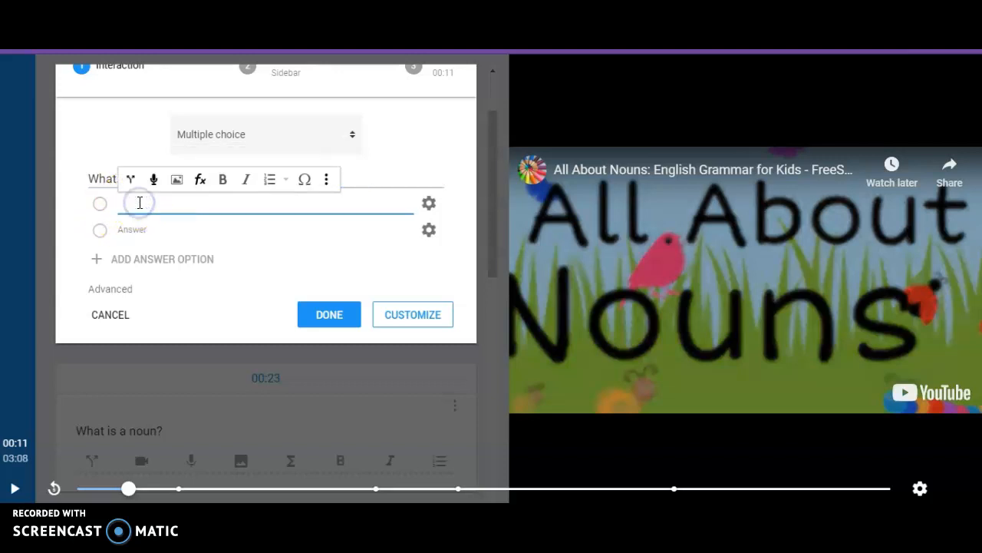
{"action": "type", "text": "a noun"}
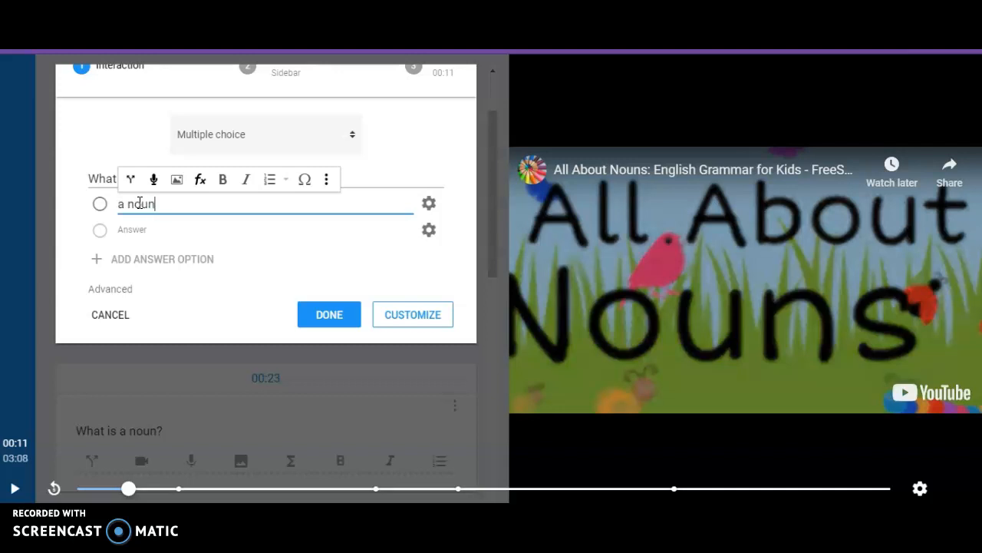
{"action": "type", "text": " is an action word"}
{"action": "left_click", "coordinate": [127, 236]}
{"action": "type", "text": "a n"}
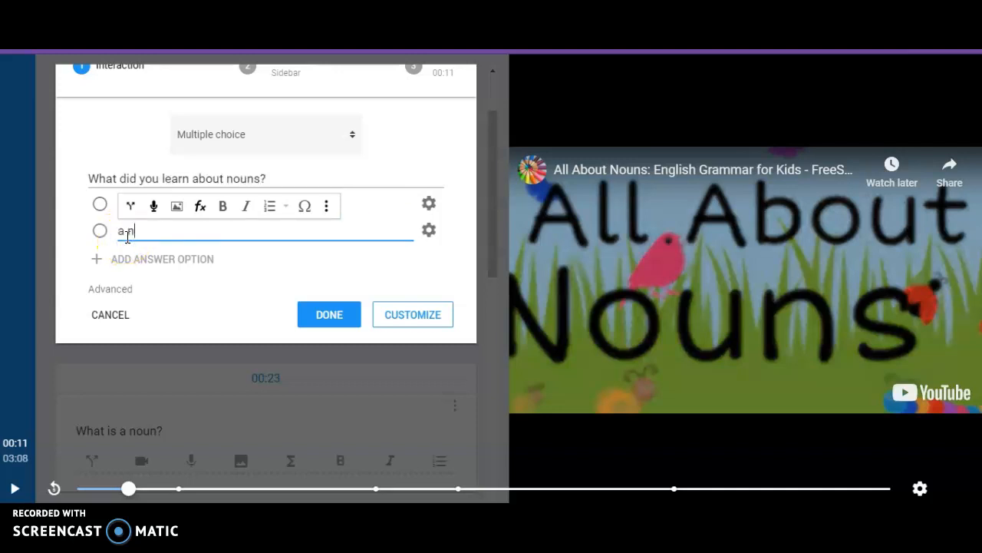
{"action": "type", "text": "oun is a person pl"}
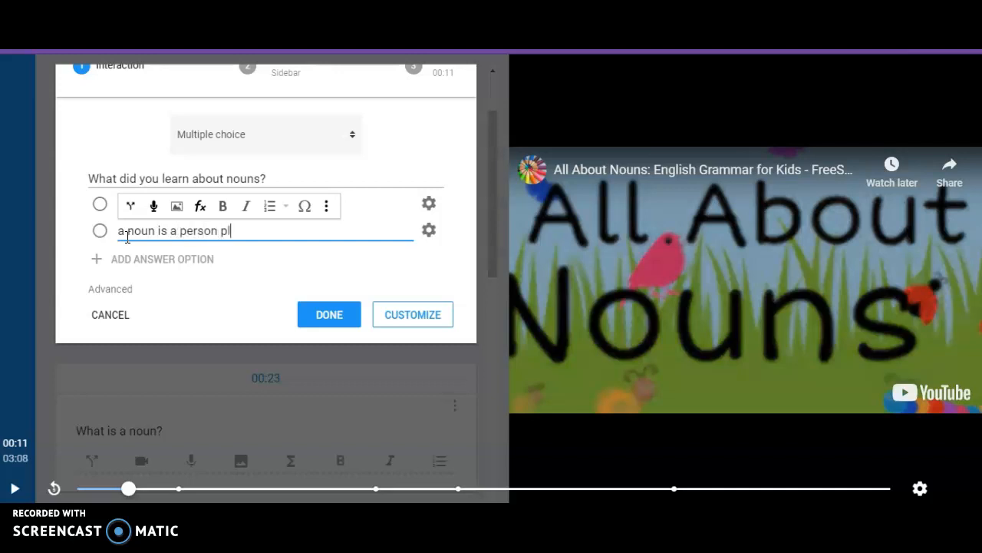
{"action": "type", "text": "ace or thing"}
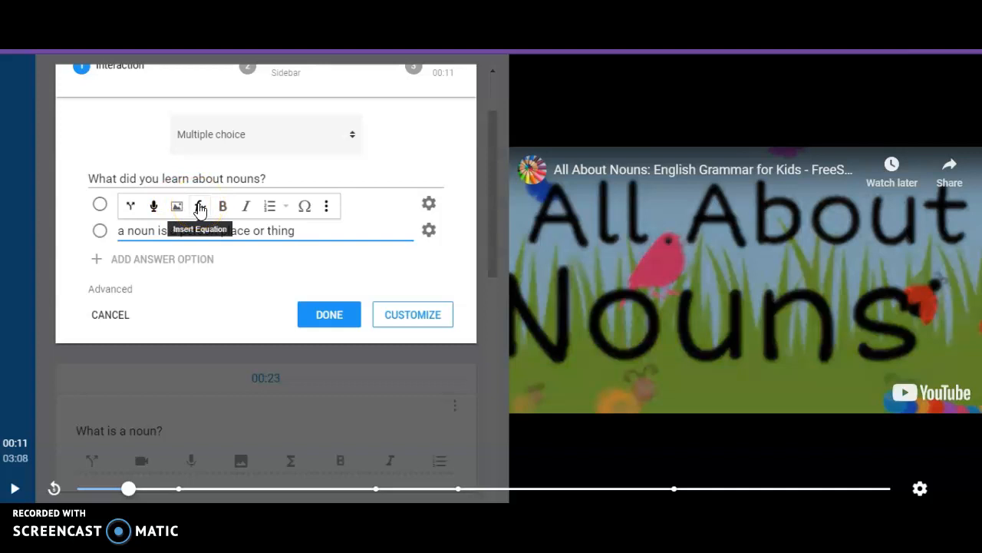
- Mark "a noun is a person place or thing" as the correct answer and finish adding the interaction
{"action": "left_click", "coordinate": [243, 208]}
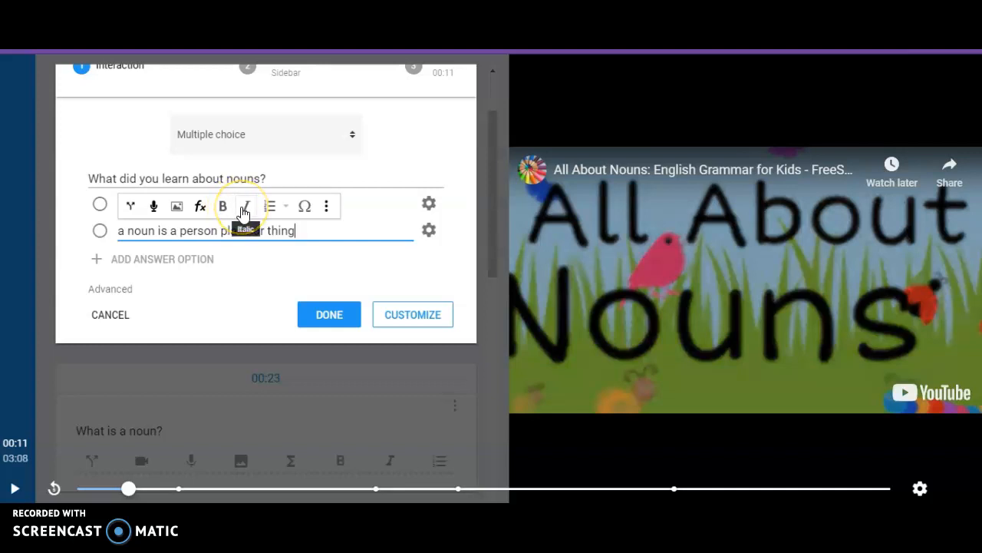
{"action": "left_click", "coordinate": [272, 207]}
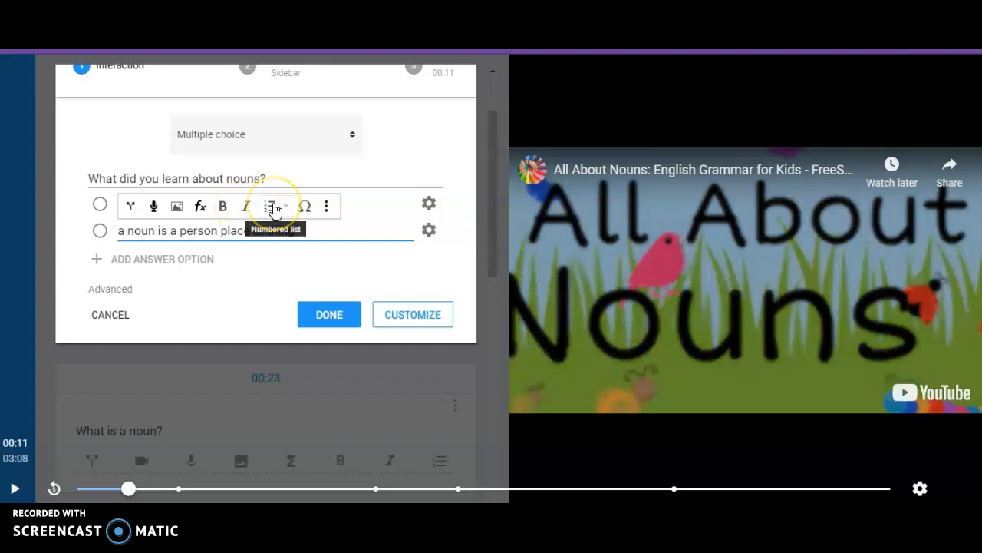
{"action": "left_click", "coordinate": [309, 207]}
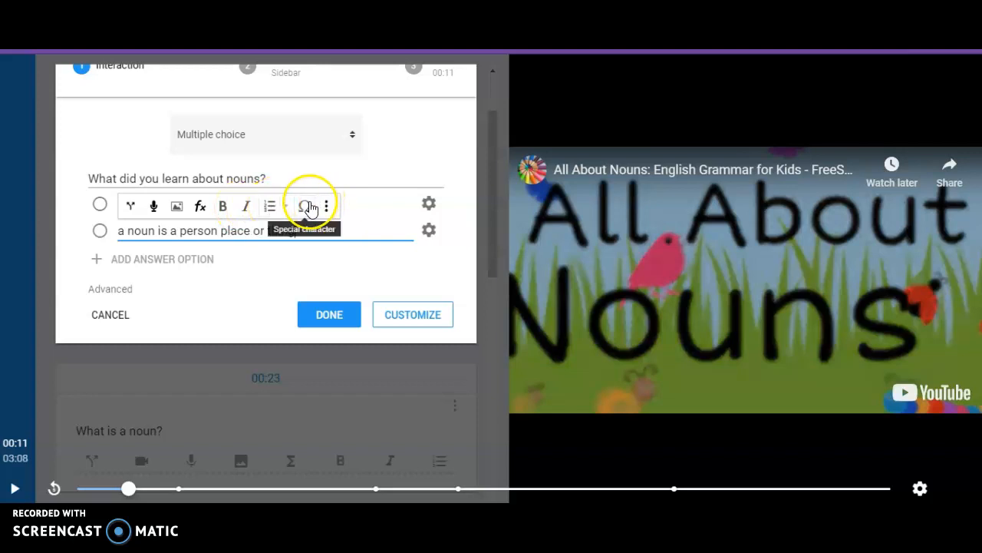
{"action": "left_click", "coordinate": [325, 209]}
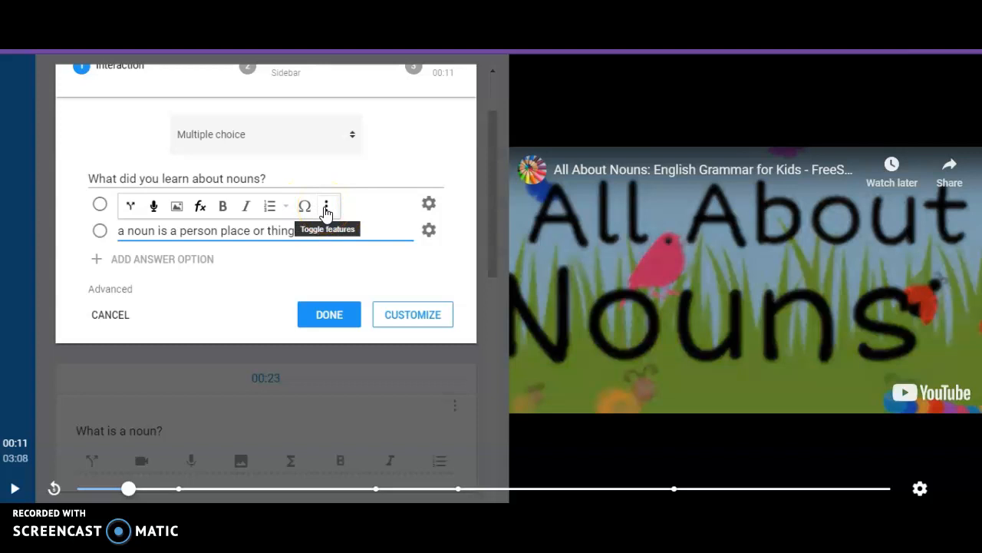
{"action": "left_click", "coordinate": [429, 207]}
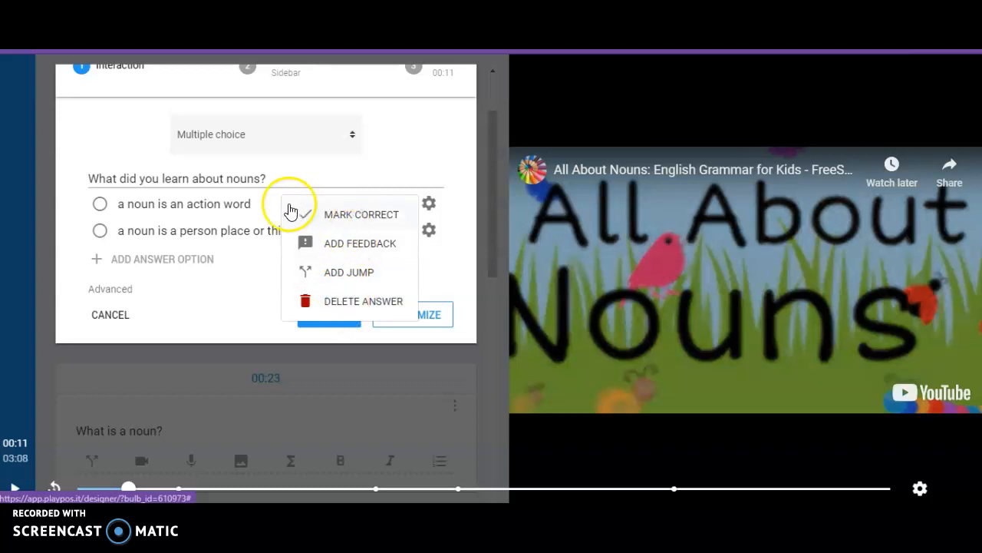
{"action": "left_click", "coordinate": [102, 231]}
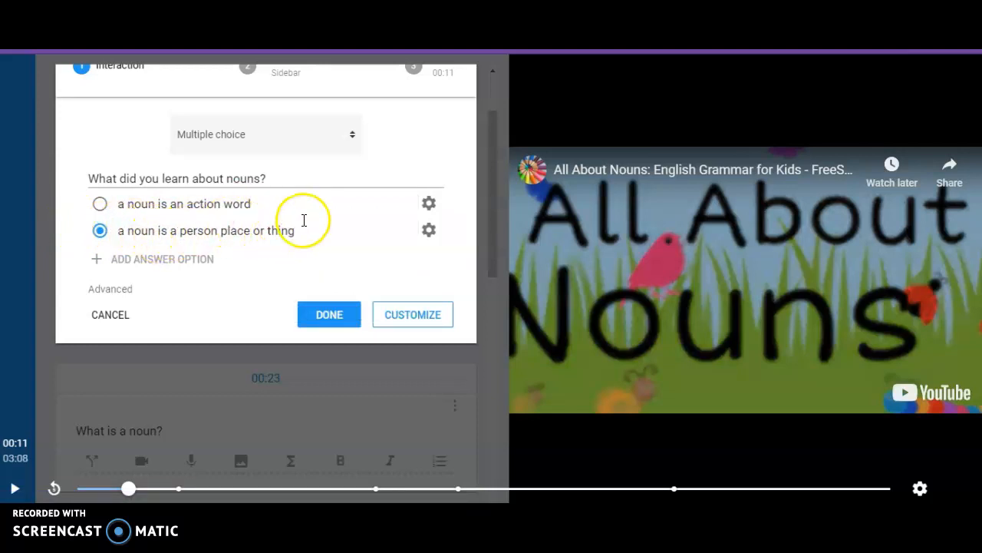
{"action": "left_click", "coordinate": [327, 321]}
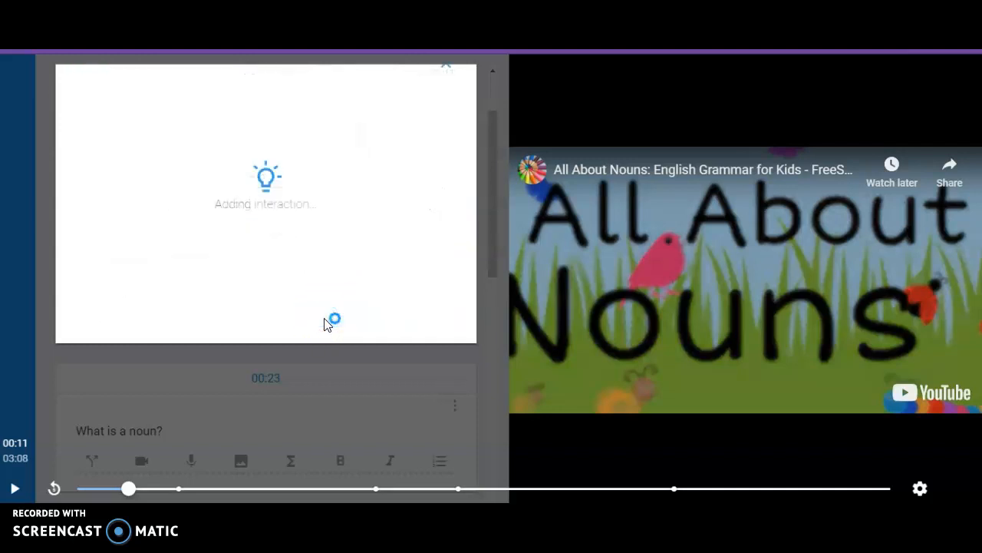
- Edit the "What did you learn about nouns?" interaction so that it occurs at 03:07, keeping its sidebar placement
{"action": "scroll", "coordinate": [282, 347], "scroll_direction": "up", "scroll_amount": 2}
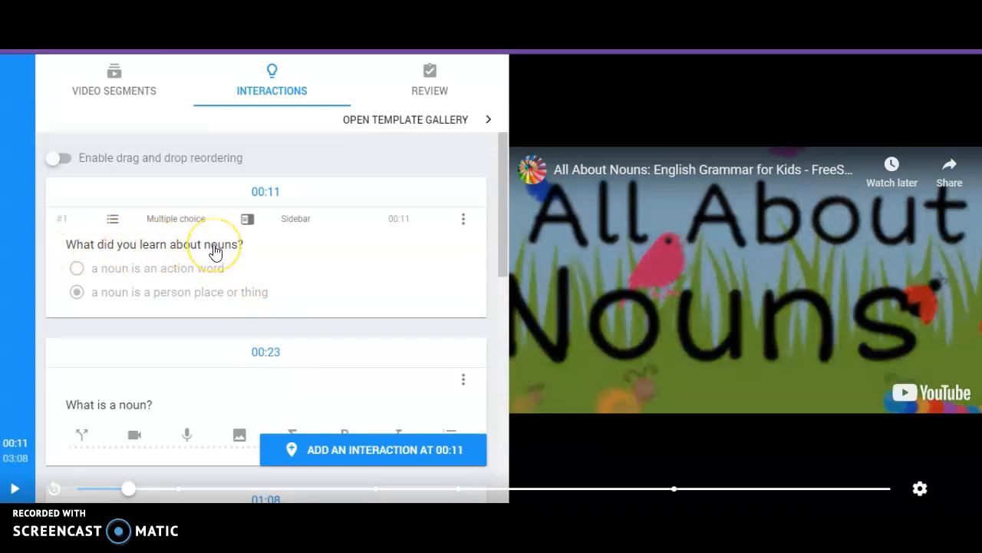
{"action": "left_click", "coordinate": [463, 219]}
{"action": "left_click", "coordinate": [412, 232]}
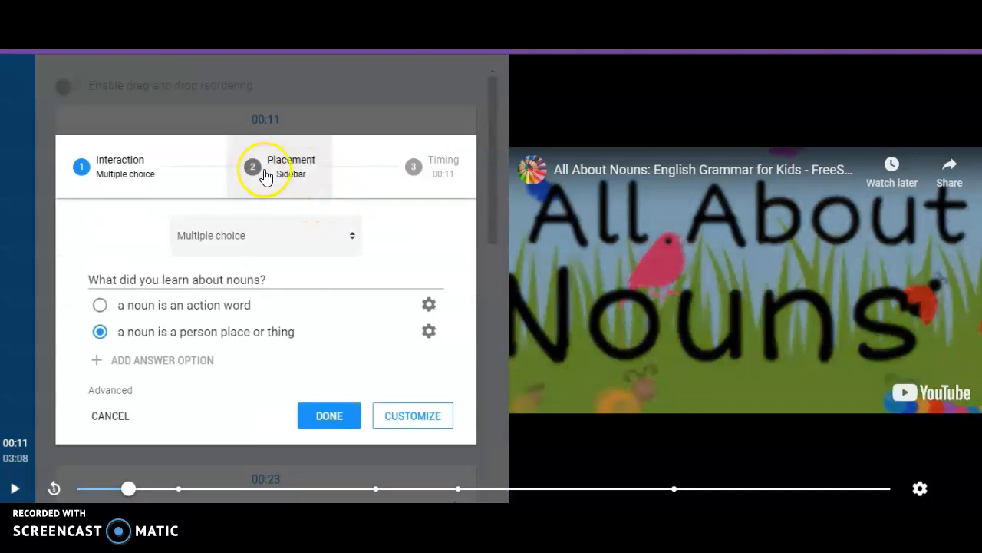
{"action": "left_click", "coordinate": [270, 161]}
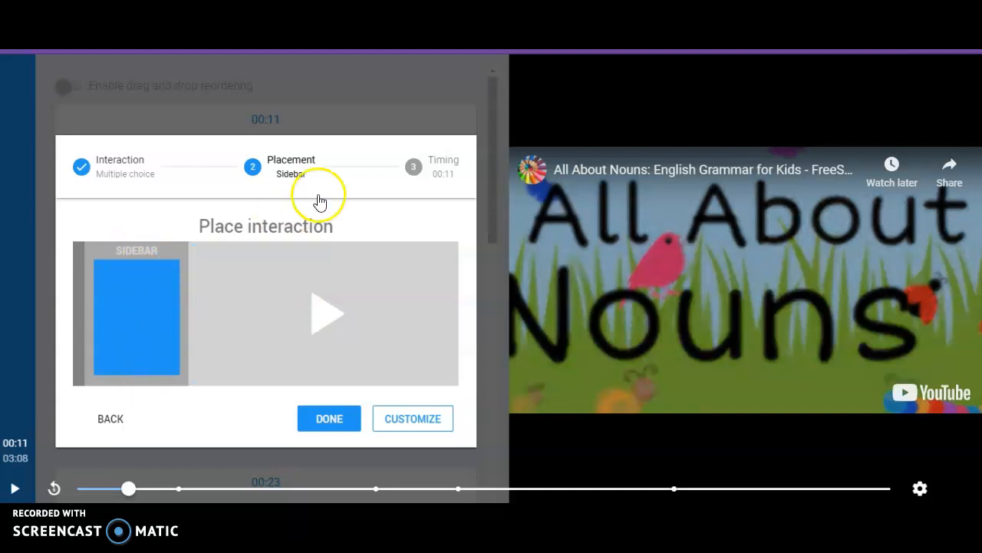
{"action": "left_click", "coordinate": [447, 175]}
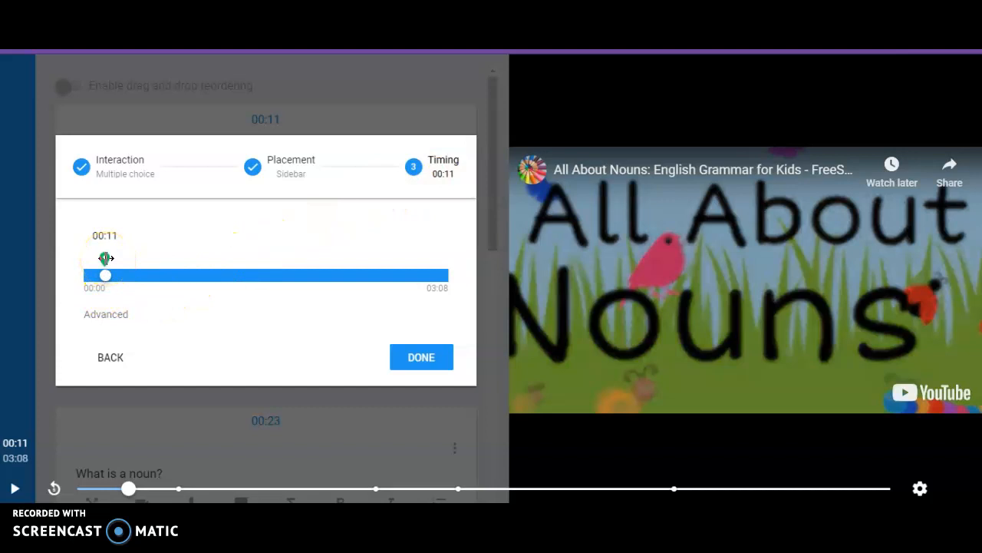
{"action": "mouse_move", "coordinate": [109, 258]}
{"action": "left_mouse_down"}
{"action": "mouse_move", "coordinate": [233, 248]}
{"action": "mouse_move", "coordinate": [446, 254]}
{"action": "left_mouse_up"}
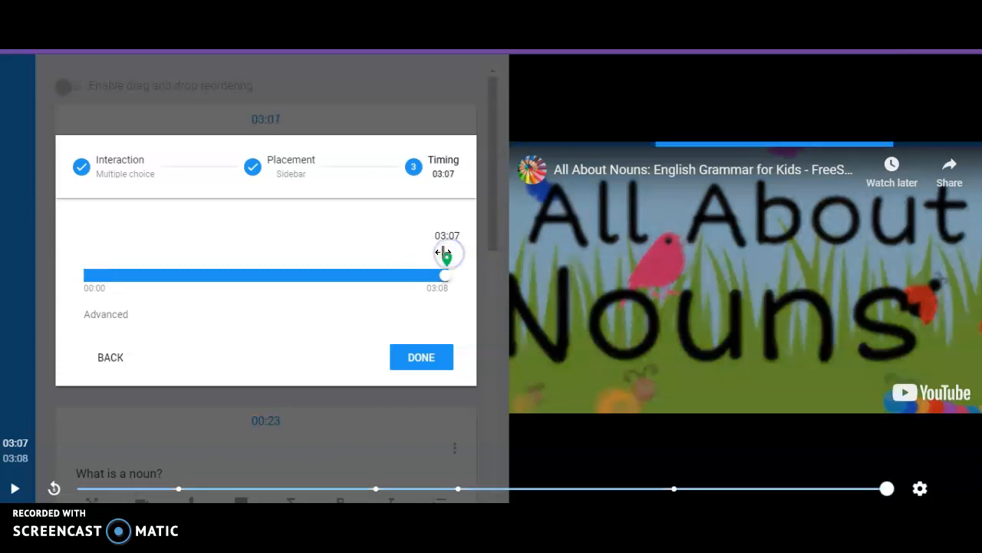
{"action": "left_click", "coordinate": [420, 361]}
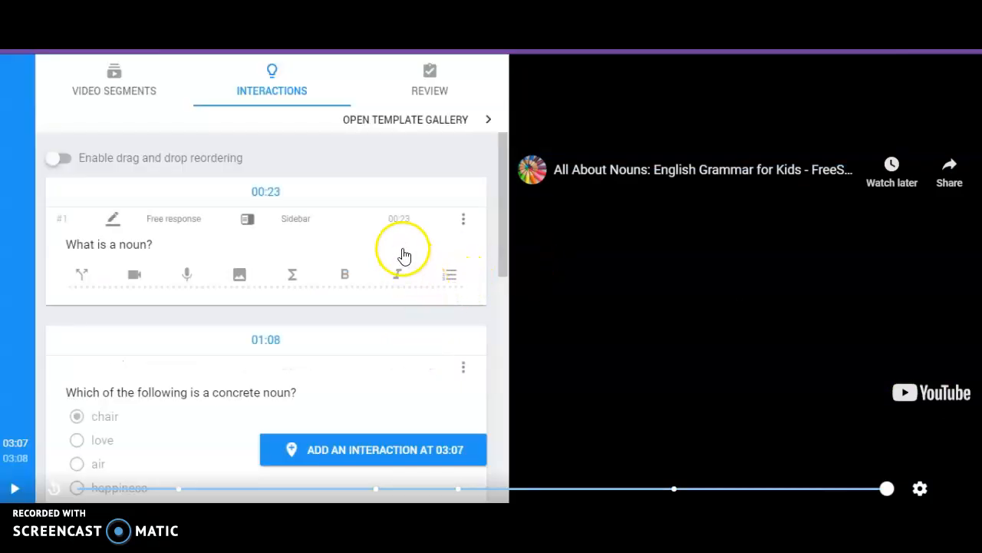
- In the bulb settings, shorten the bulb title to "All About Nouns: Grammar for Kids"
{"action": "left_click", "coordinate": [430, 76]}
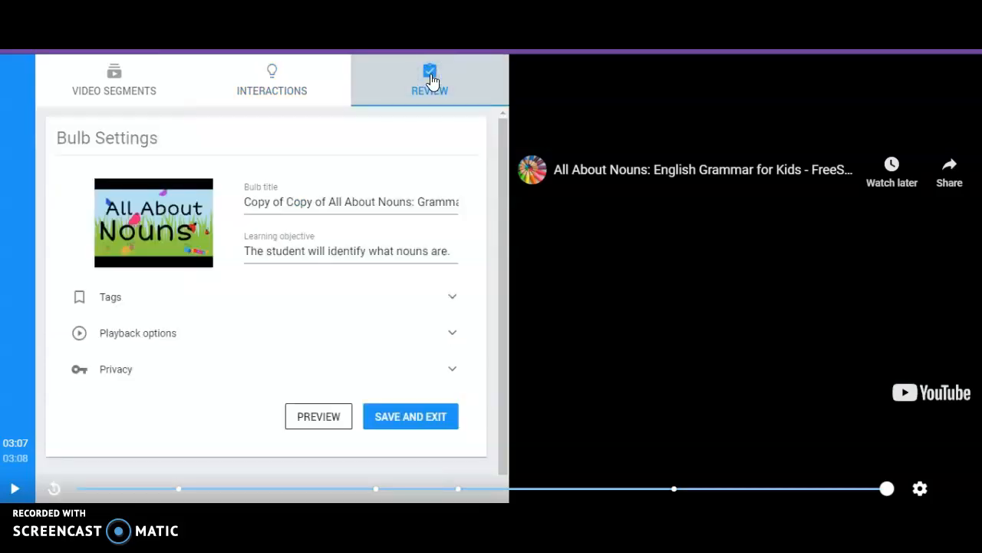
{"action": "mouse_move", "coordinate": [212, 259]}
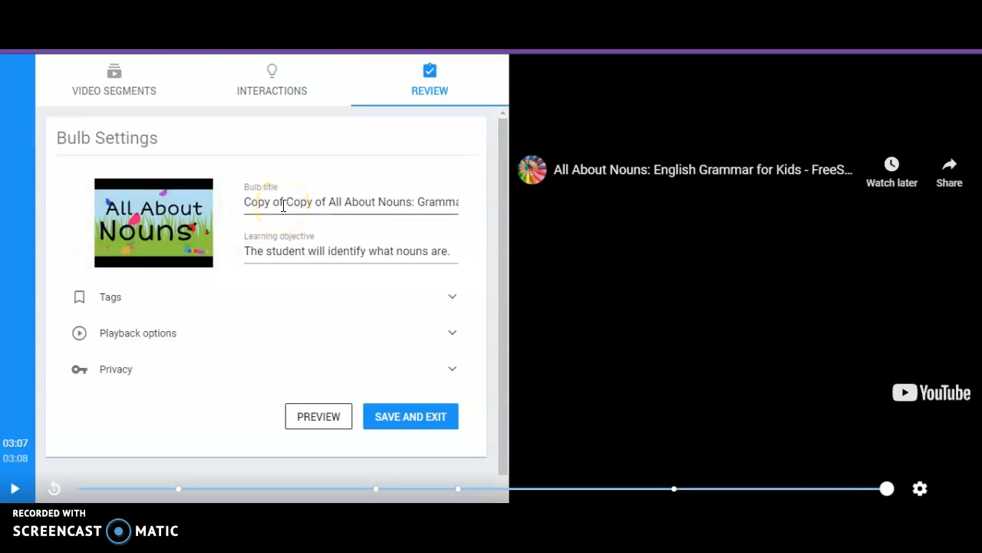
{"action": "left_click", "coordinate": [328, 201]}
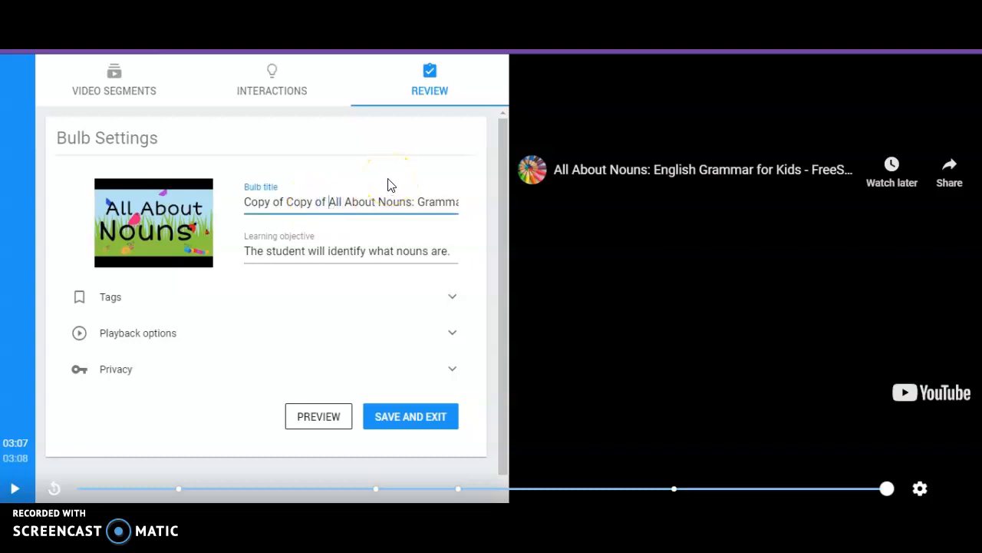
{"action": "key", "text": "BackSpace"}
{"action": "key", "text": "BackSpace"}
{"action": "key", "text": "BackSpace"}
{"action": "key", "text": "BackSpace"}
{"action": "key", "text": "BackSpace"}
{"action": "key", "text": "BackSpace"}
{"action": "key", "text": "BackSpace"}
{"action": "key", "text": "BackSpace"}
{"action": "key", "text": "BackSpace"}
{"action": "key", "text": "BackSpace"}
{"action": "key", "text": "BackSpace"}
{"action": "key", "text": "BackSpace"}
{"action": "key", "text": "BackSpace"}
{"action": "key", "text": "BackSpace"}
{"action": "key", "text": "BackSpace"}
{"action": "key", "text": "BackSpace"}
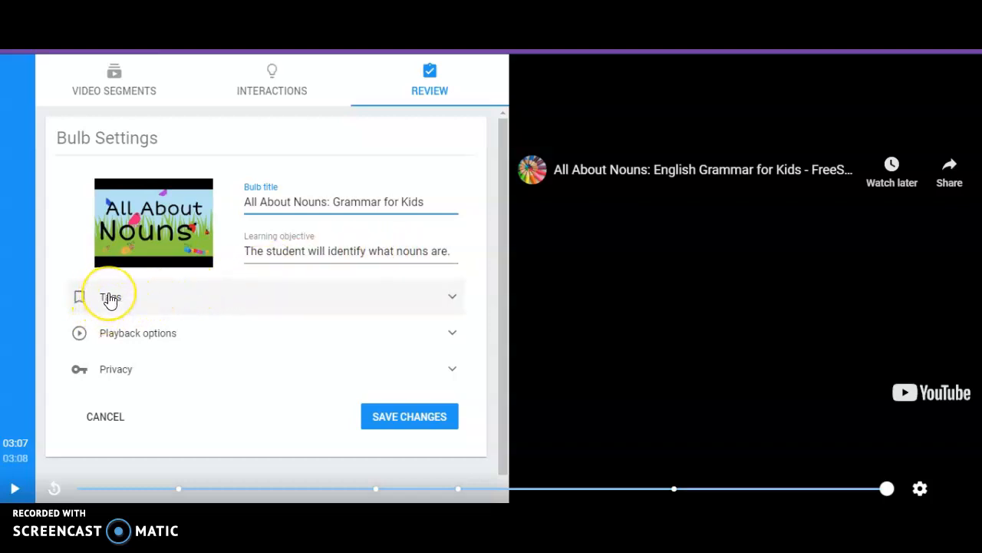
- Check the bulb's privacy options, leave it public, and save the changed bulb settings
{"action": "left_click", "coordinate": [105, 369]}
{"action": "scroll", "coordinate": [127, 358], "scroll_direction": "down", "scroll_amount": 3}
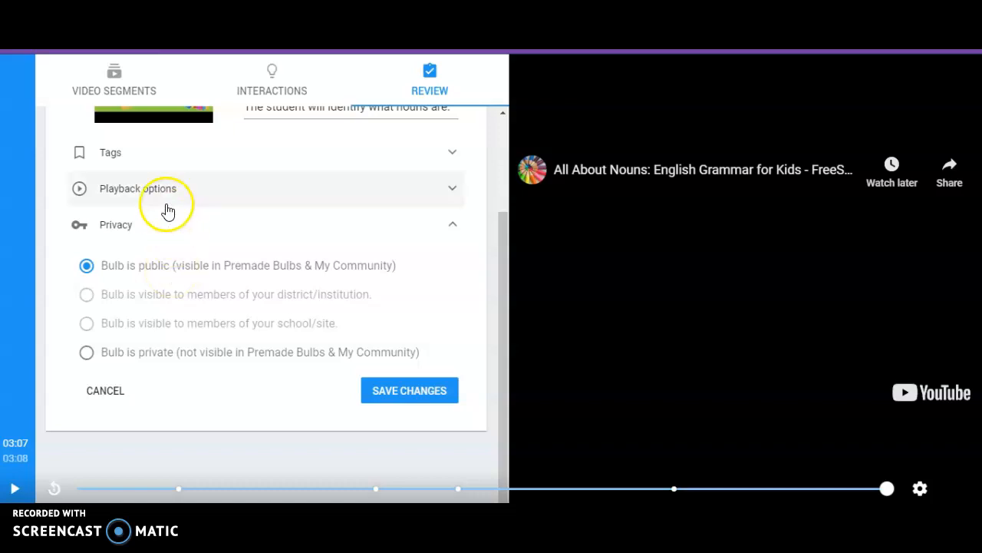
{"action": "left_click", "coordinate": [399, 392]}
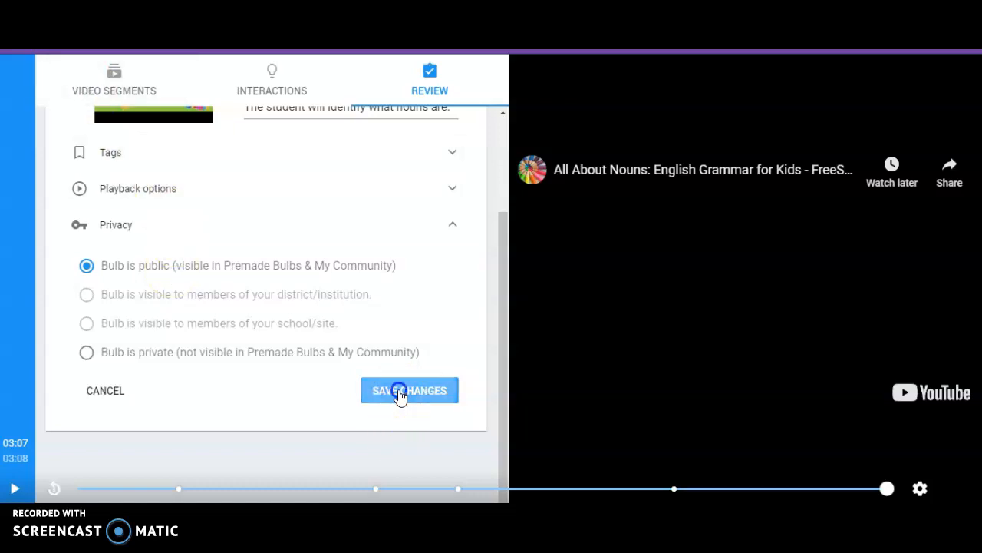